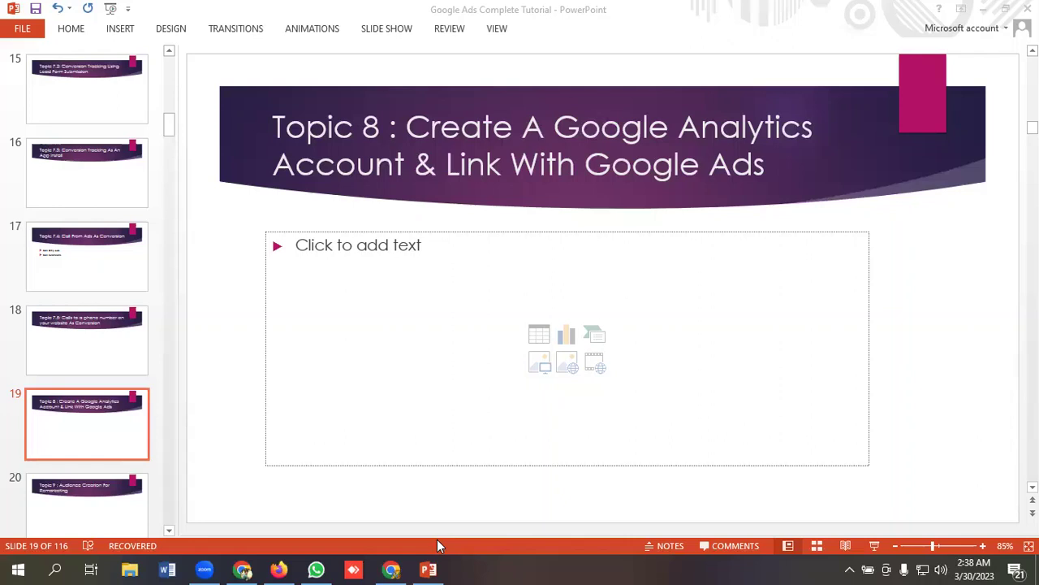
Switch from the Topic 8 slide to the Google Analytics account setup page in Chrome.
{"action": "left_click", "coordinate": [390, 568]}
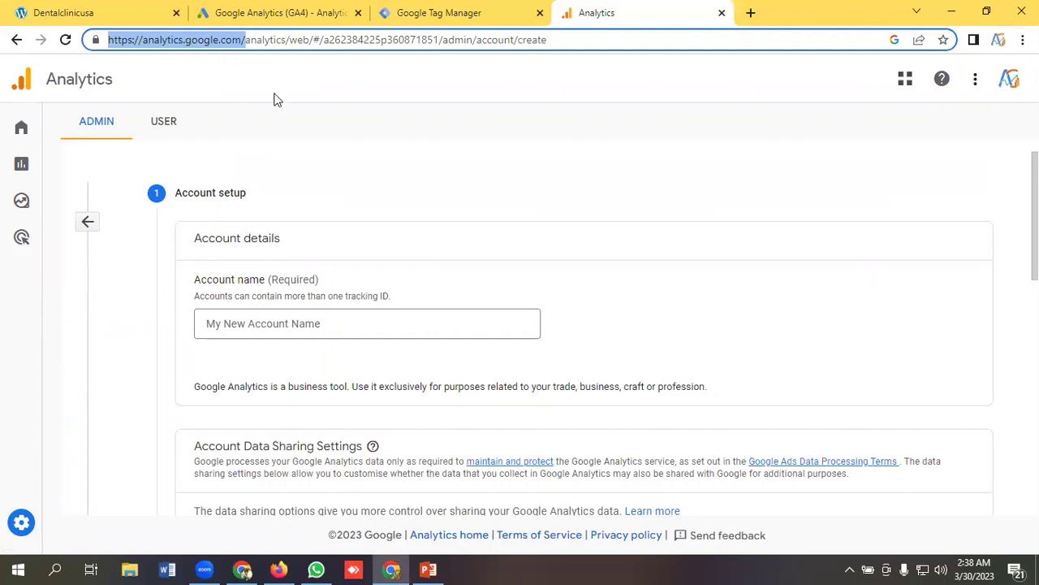
Name the new Analytics account 'USA Dental Clicnic'.
{"action": "scroll", "coordinate": [321, 244], "scroll_direction": "down", "scroll_amount": 1}
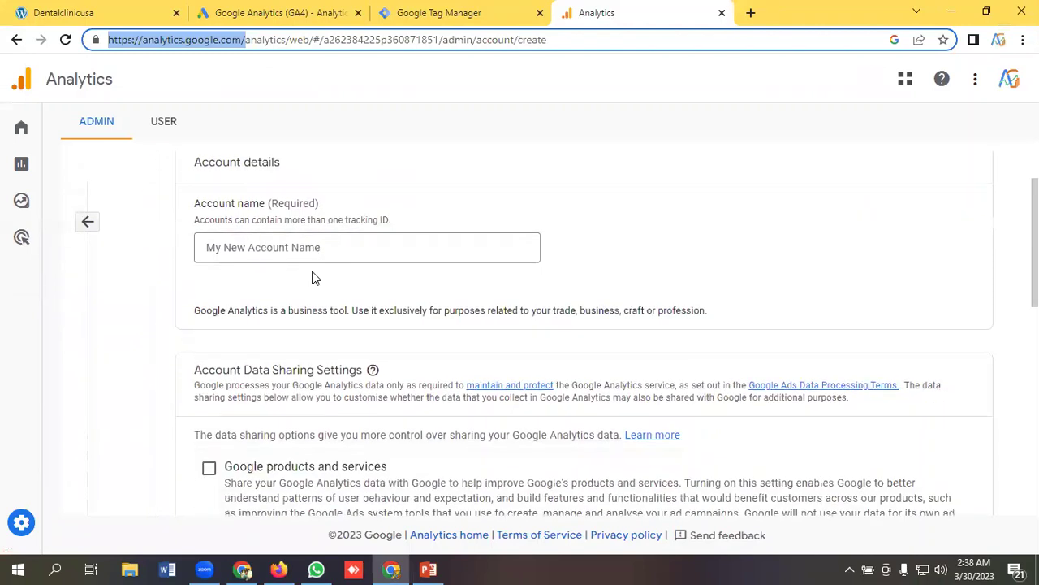
{"action": "left_click", "coordinate": [252, 247]}
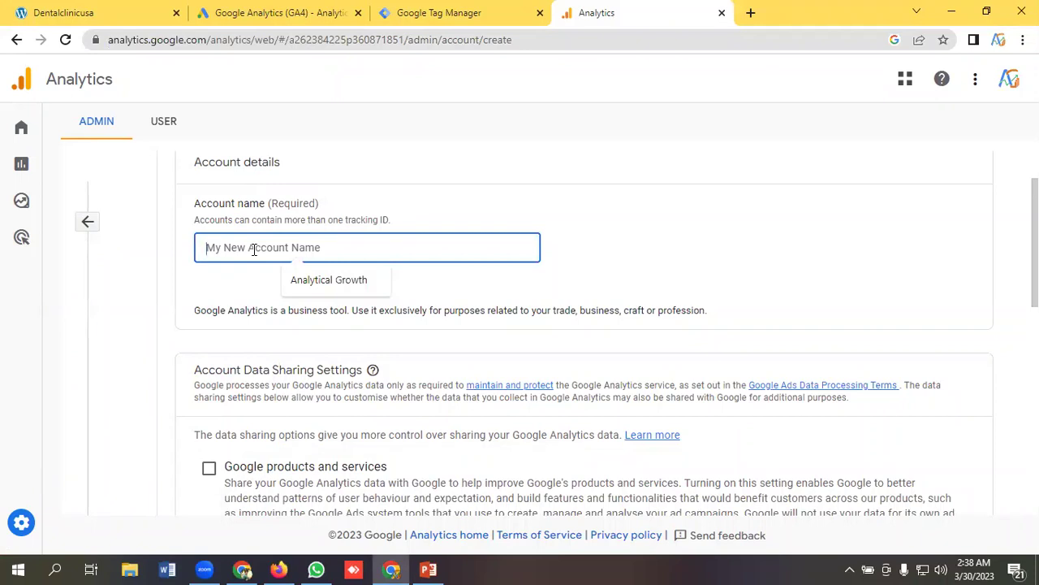
{"action": "type", "text": "usa"}
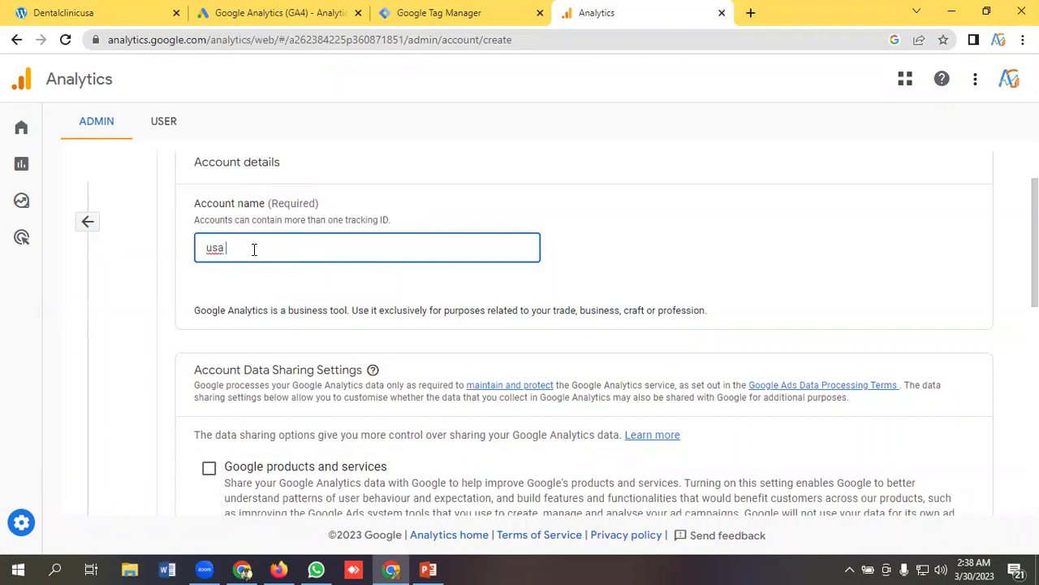
{"action": "key", "text": "BackSpace"}
{"action": "key", "text": "BackSpace"}
{"action": "key", "text": "BackSpace"}
{"action": "key", "text": "BackSpace"}
{"action": "type", "text": "USA "}
{"action": "type", "text": "Dental"}
{"action": "type", "text": " Clicn"}
{"action": "type", "text": "ic"}
{"action": "left_click_drag", "start_coordinate": [319, 251], "coordinate": [198, 253]}
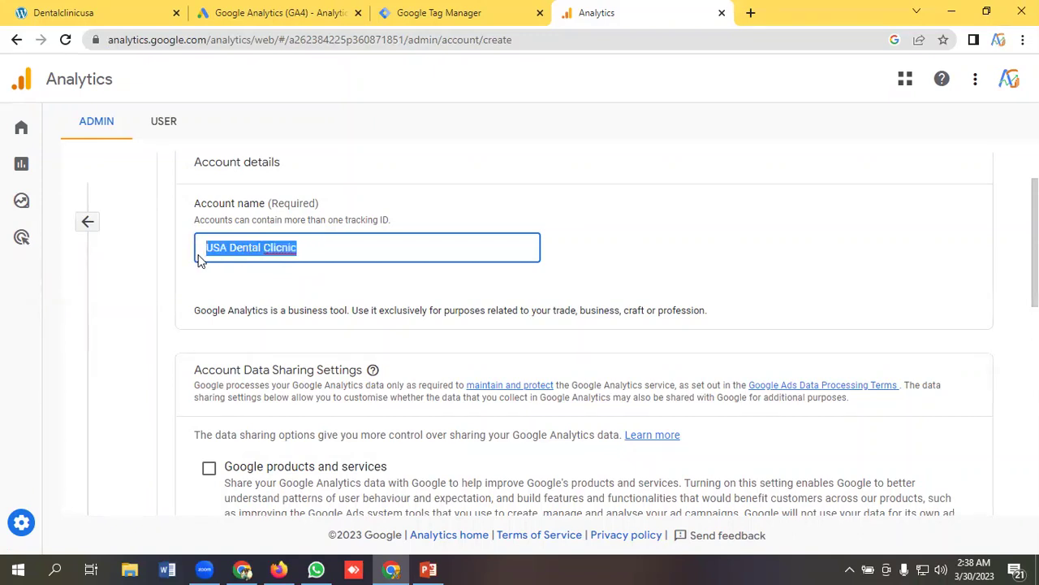
Share data with Google products and services and continue to property setup.
{"action": "scroll", "coordinate": [265, 235], "scroll_direction": "down", "scroll_amount": 1}
{"action": "scroll", "coordinate": [265, 230], "scroll_direction": "down", "scroll_amount": 1}
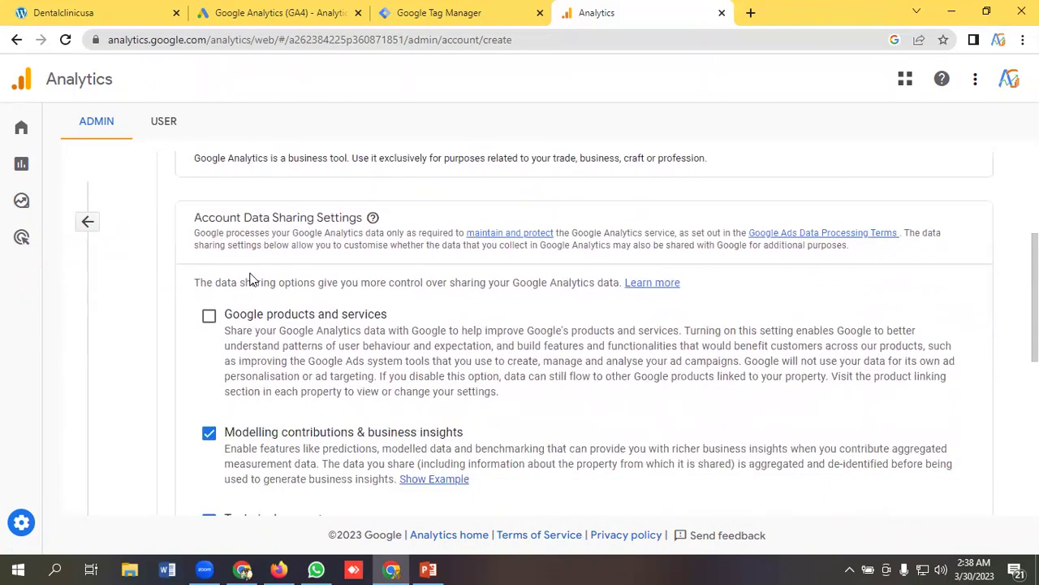
{"action": "left_click", "coordinate": [208, 319]}
{"action": "scroll", "coordinate": [284, 296], "scroll_direction": "down", "scroll_amount": 3}
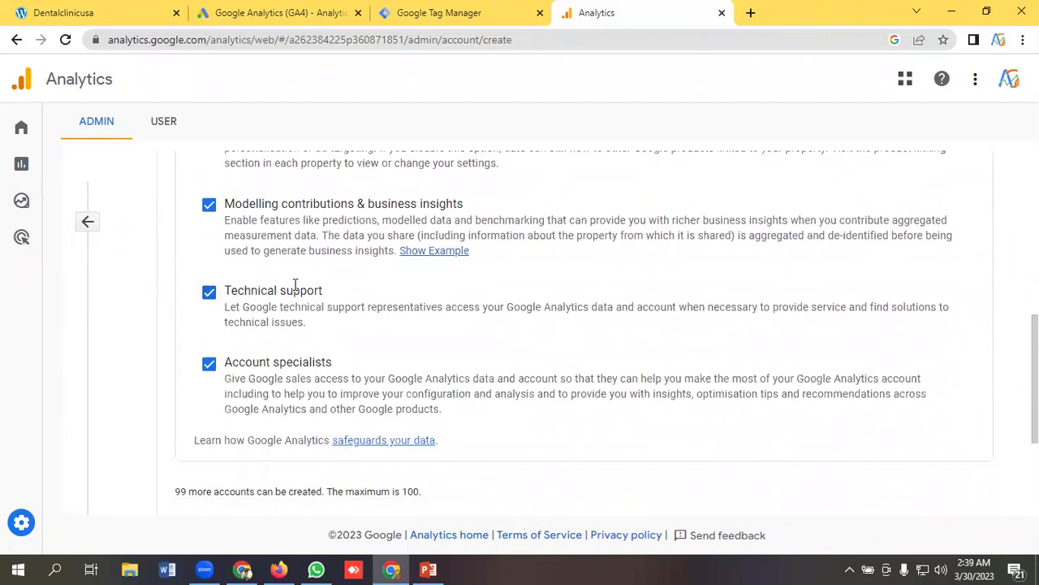
{"action": "scroll", "coordinate": [305, 294], "scroll_direction": "down", "scroll_amount": 1}
{"action": "scroll", "coordinate": [300, 305], "scroll_direction": "down", "scroll_amount": 1}
{"action": "left_click", "coordinate": [204, 379]}
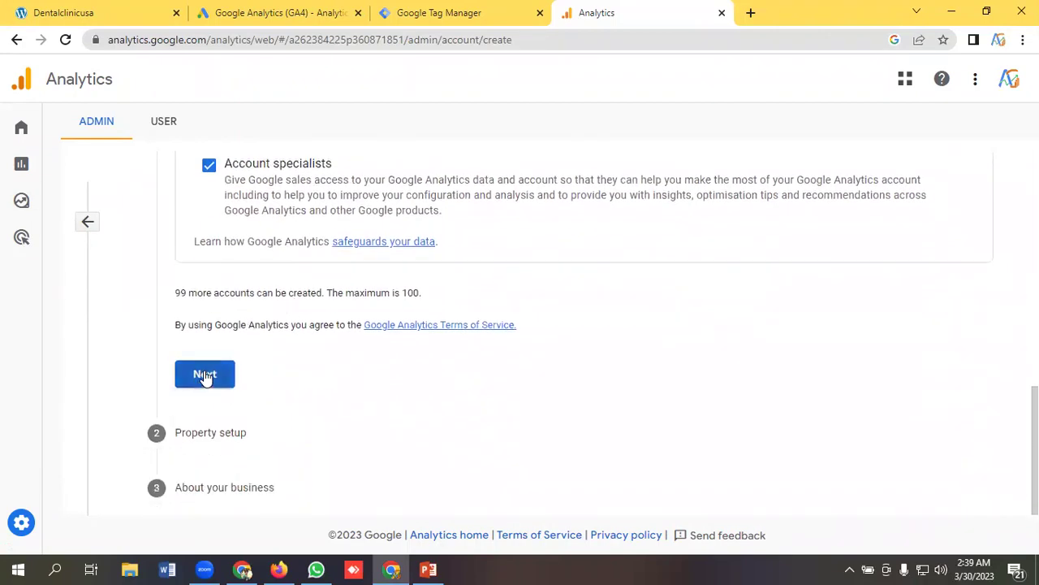
Name the property 'USA Dental Clinic', fixing the Clicnic misspelling via spelling suggestions.
{"action": "left_click", "coordinate": [234, 186]}
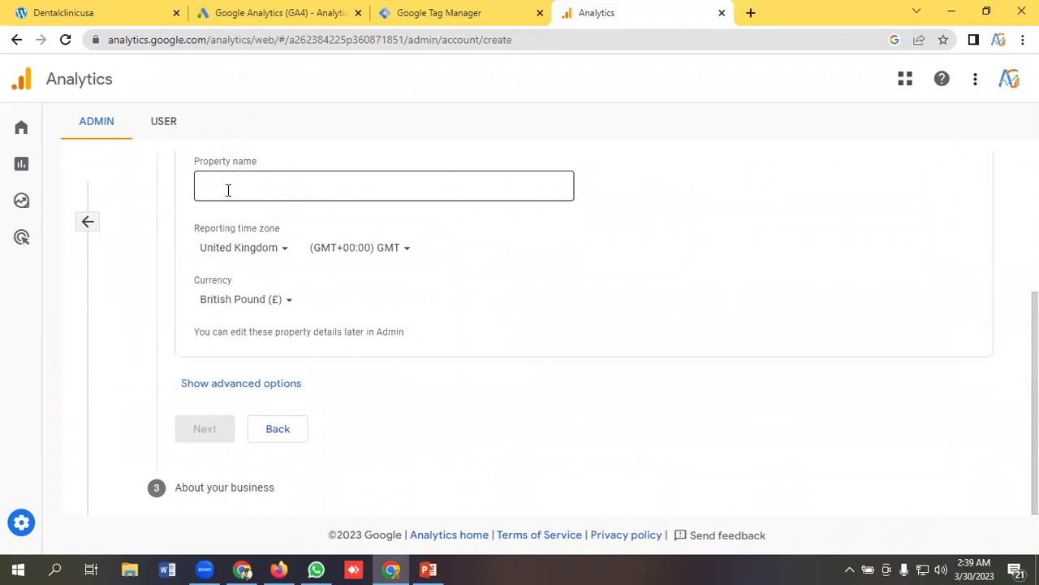
{"action": "type", "text": "USA Dental Clicnic"}
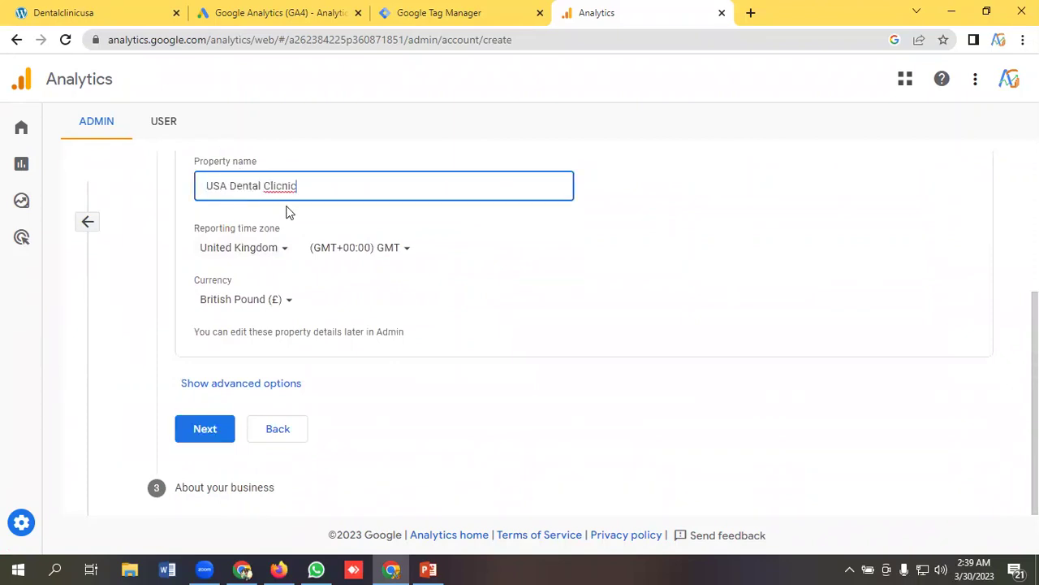
{"action": "right_click", "coordinate": [285, 186]}
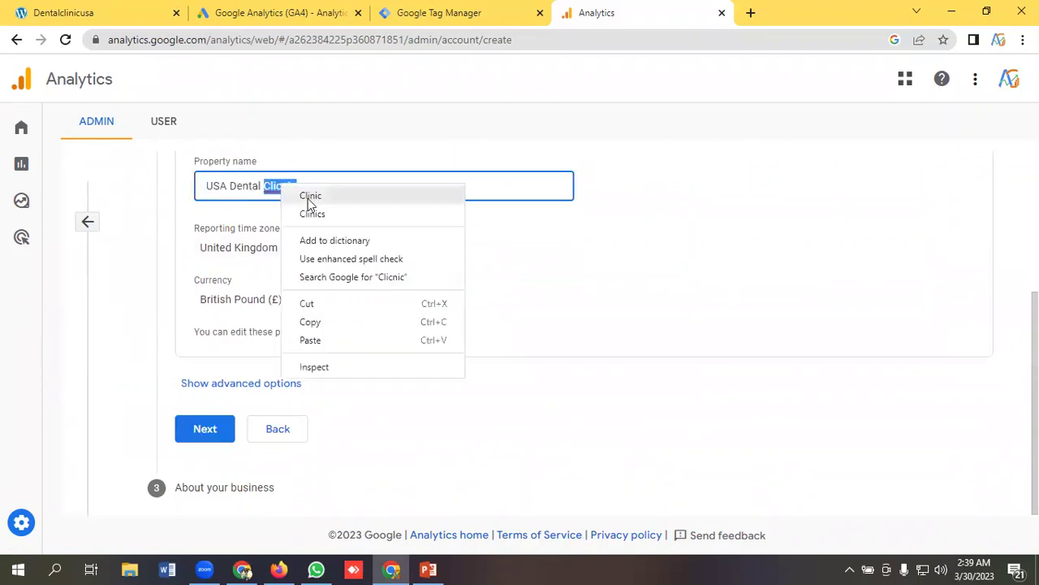
{"action": "left_click", "coordinate": [308, 198]}
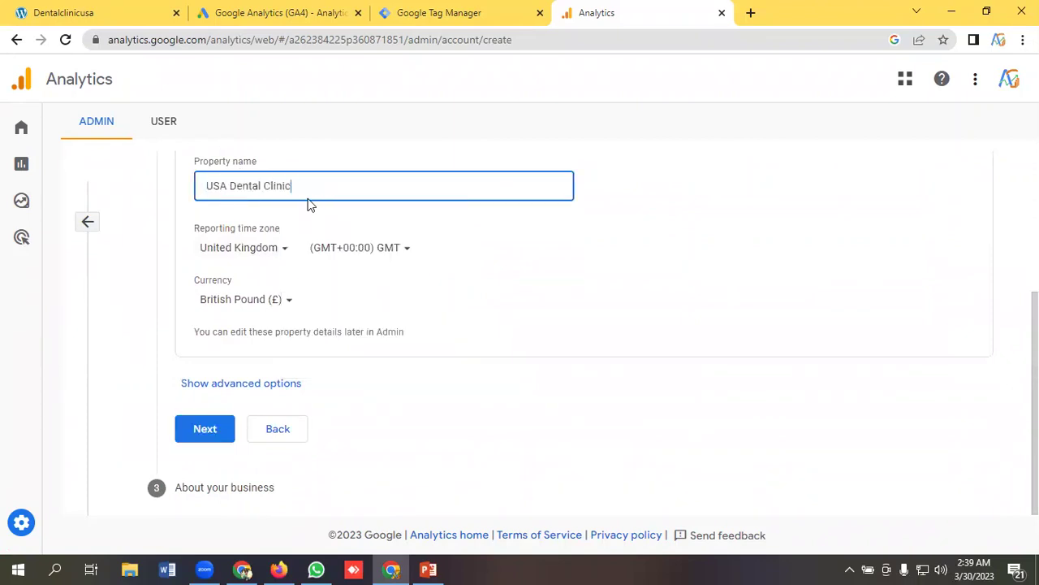
Set the reporting country to United States and currency to US Dollar, then continue.
{"action": "left_click", "coordinate": [262, 254]}
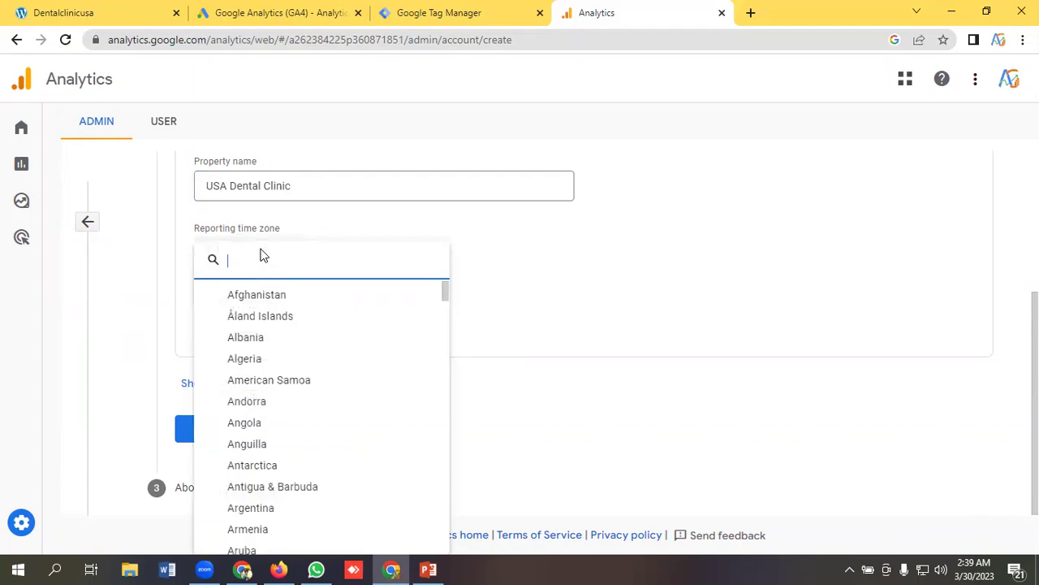
{"action": "type", "text": "Unite"}
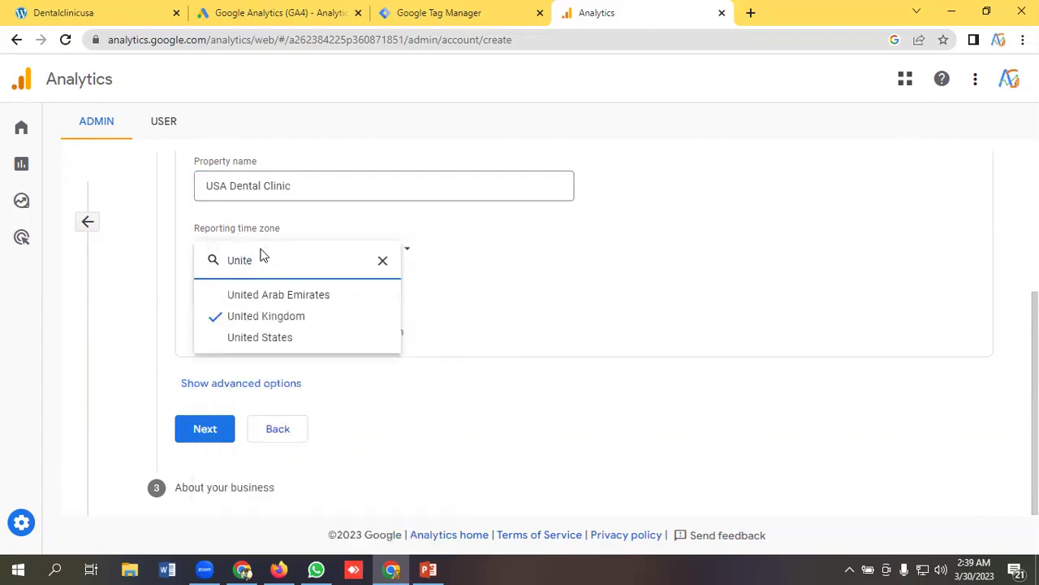
{"action": "type", "text": "d"}
{"action": "left_click", "coordinate": [277, 362]}
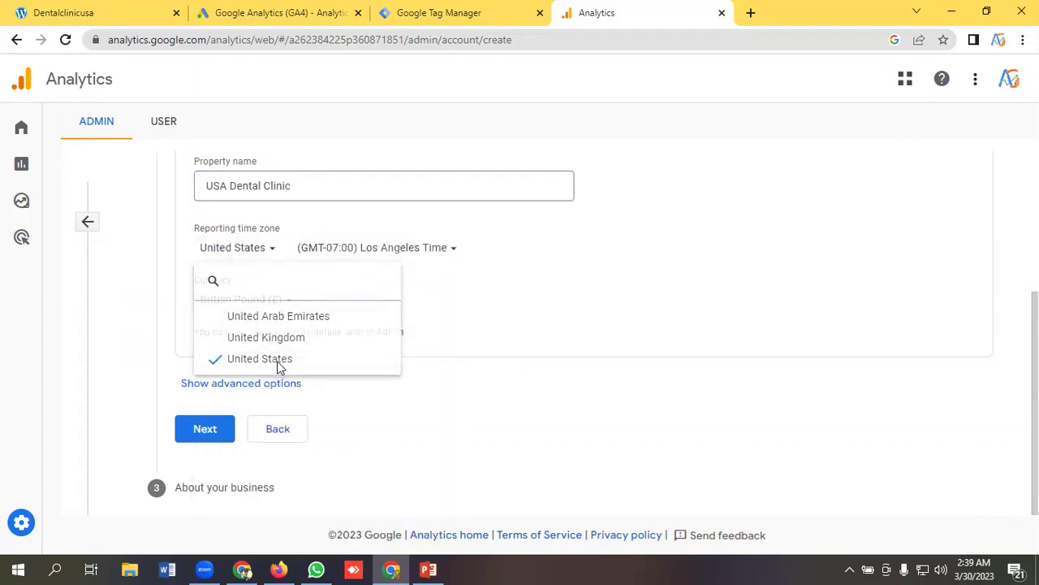
{"action": "left_click", "coordinate": [267, 304]}
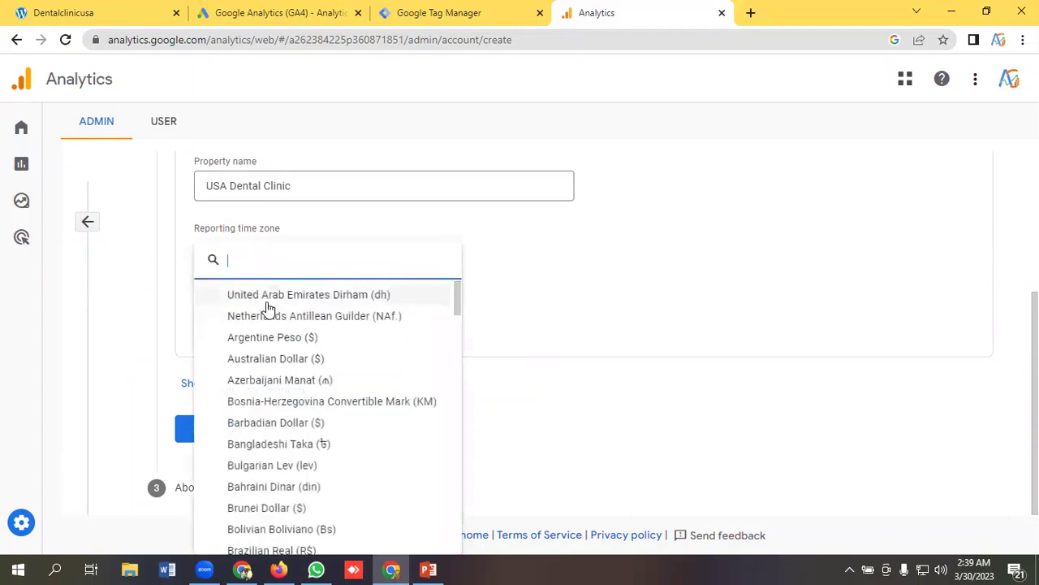
{"action": "type", "text": "US"}
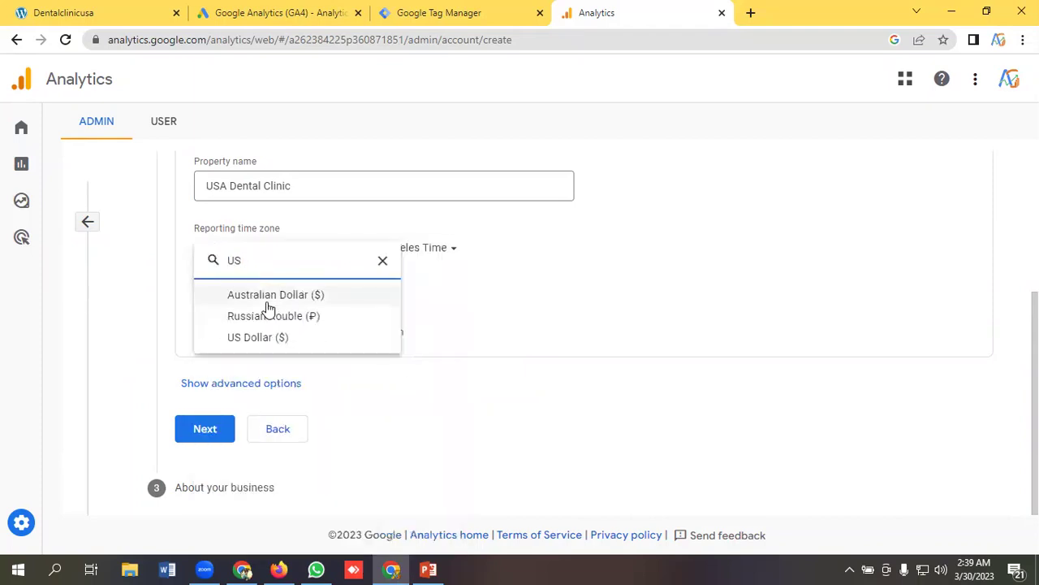
{"action": "type", "text": " D"}
{"action": "left_click", "coordinate": [251, 372]}
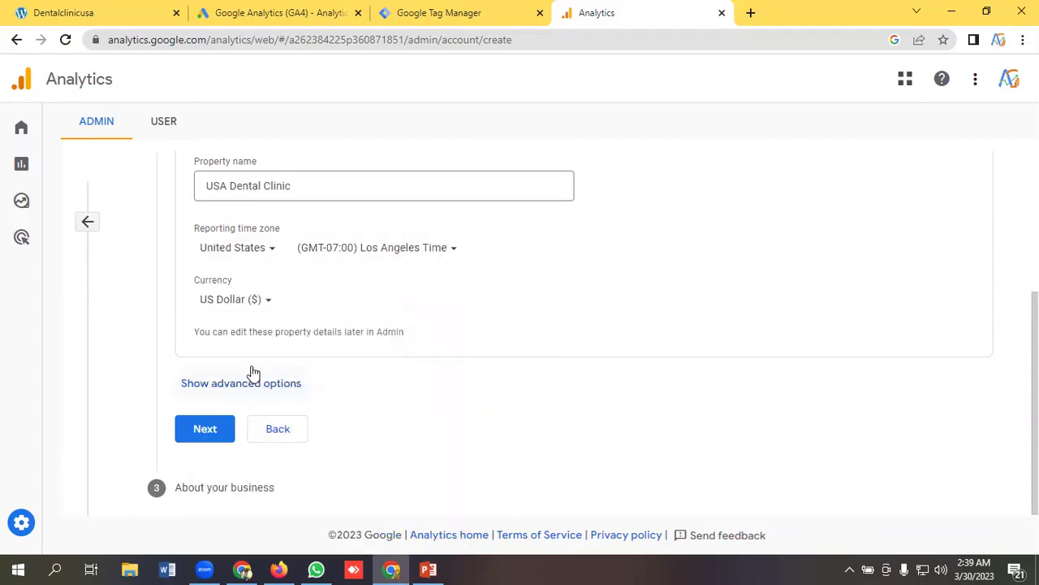
{"action": "left_click", "coordinate": [204, 429]}
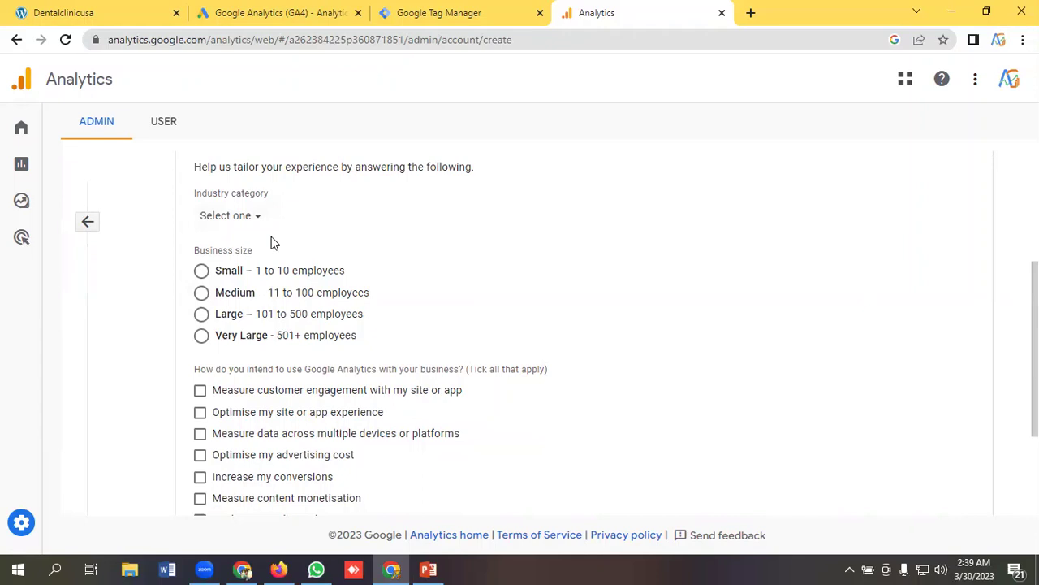
Tick all nine intended-use options, from customer engagement to lead generation, leaving Other unticked.
{"action": "scroll", "coordinate": [244, 260], "scroll_direction": "down", "scroll_amount": 1}
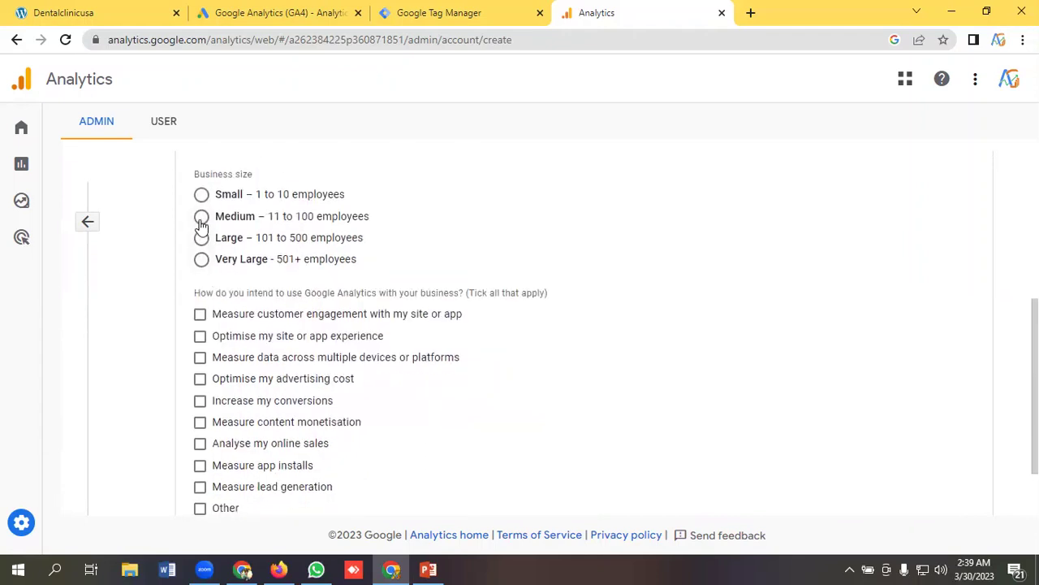
{"action": "scroll", "coordinate": [236, 244], "scroll_direction": "down", "scroll_amount": 1}
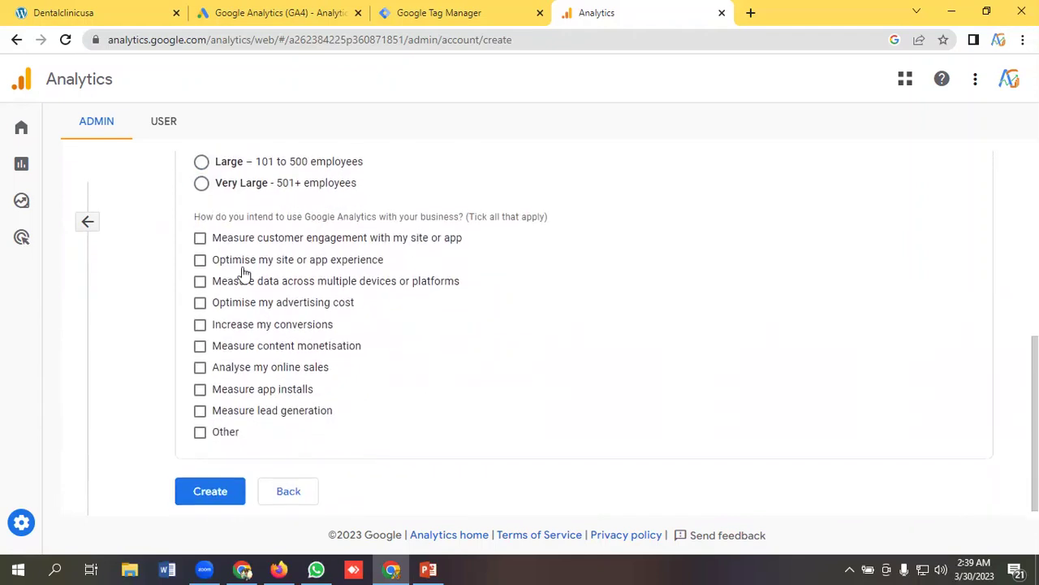
{"action": "left_click", "coordinate": [199, 238]}
{"action": "left_click", "coordinate": [199, 260]}
{"action": "left_click", "coordinate": [200, 281]}
{"action": "left_click", "coordinate": [200, 302]}
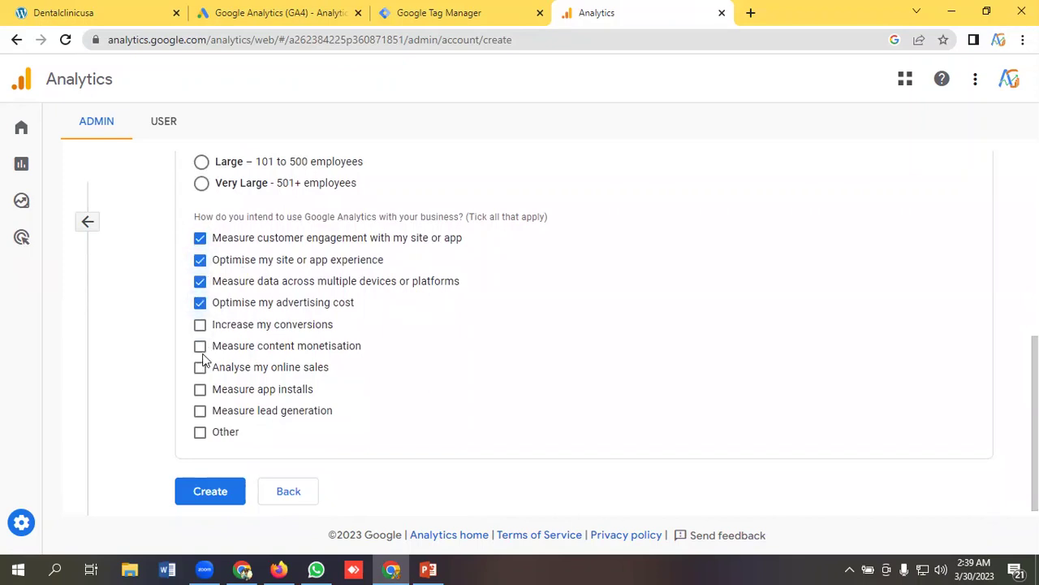
{"action": "left_click", "coordinate": [200, 325]}
{"action": "left_click", "coordinate": [200, 346]}
{"action": "left_click", "coordinate": [200, 367]}
{"action": "left_click", "coordinate": [200, 389]}
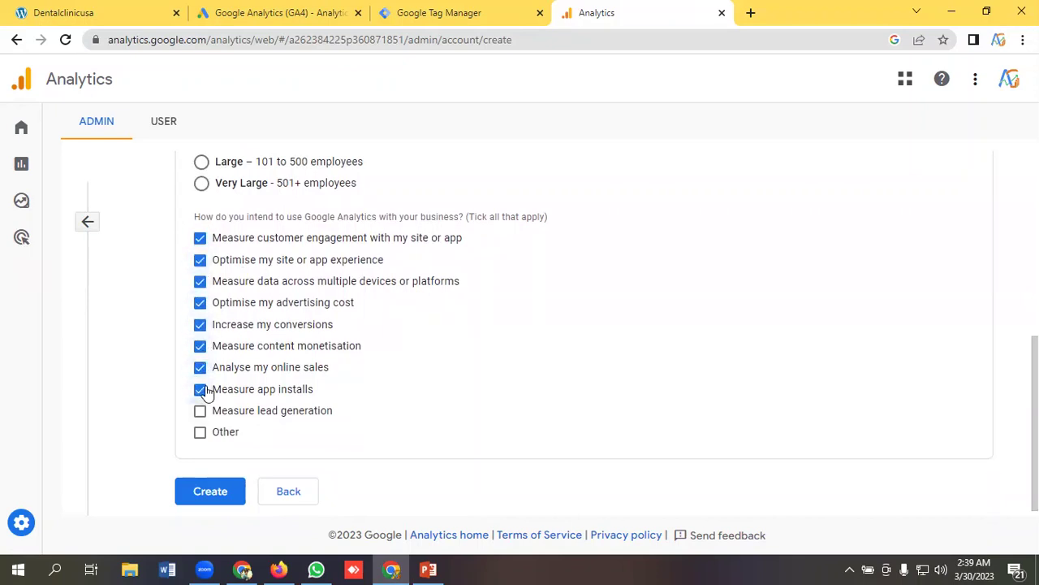
{"action": "left_click", "coordinate": [200, 410]}
Create the account and agree to the GDPR and Measurement Controller data-protection terms.
{"action": "left_click", "coordinate": [200, 492]}
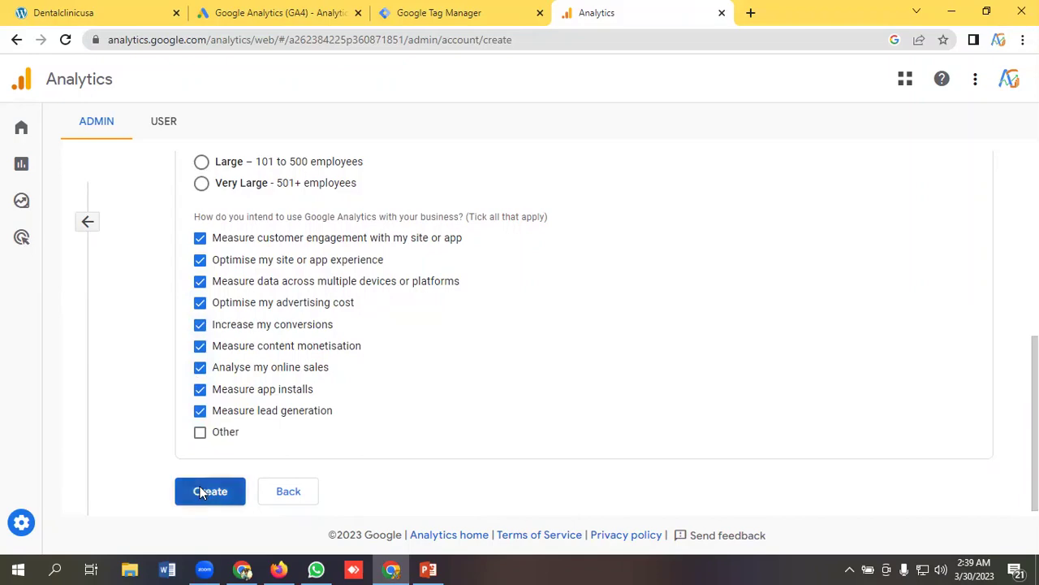
{"action": "left_click", "coordinate": [323, 397]}
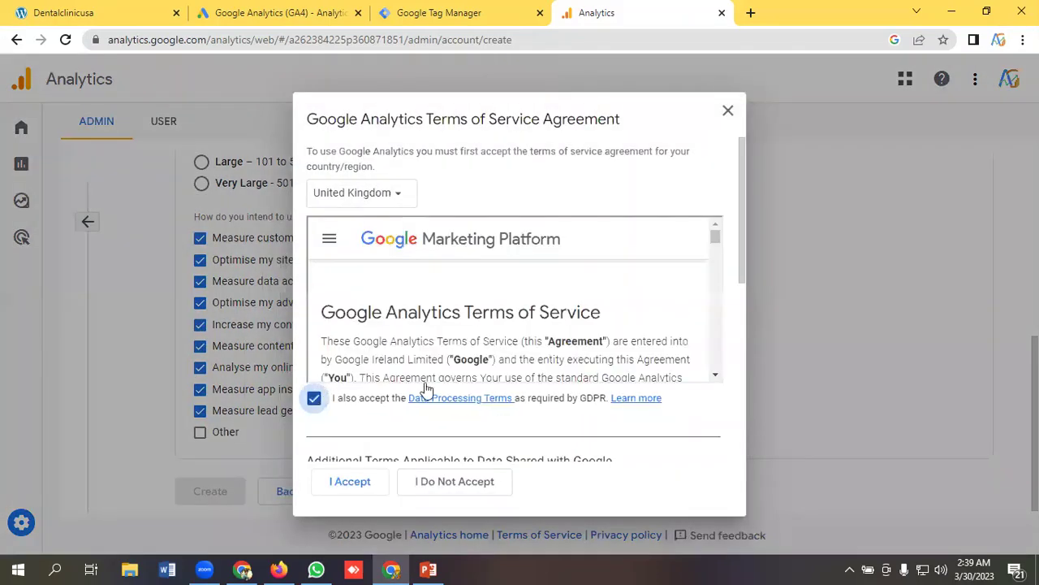
{"action": "left_click_drag", "start_coordinate": [744, 255], "coordinate": [759, 458]}
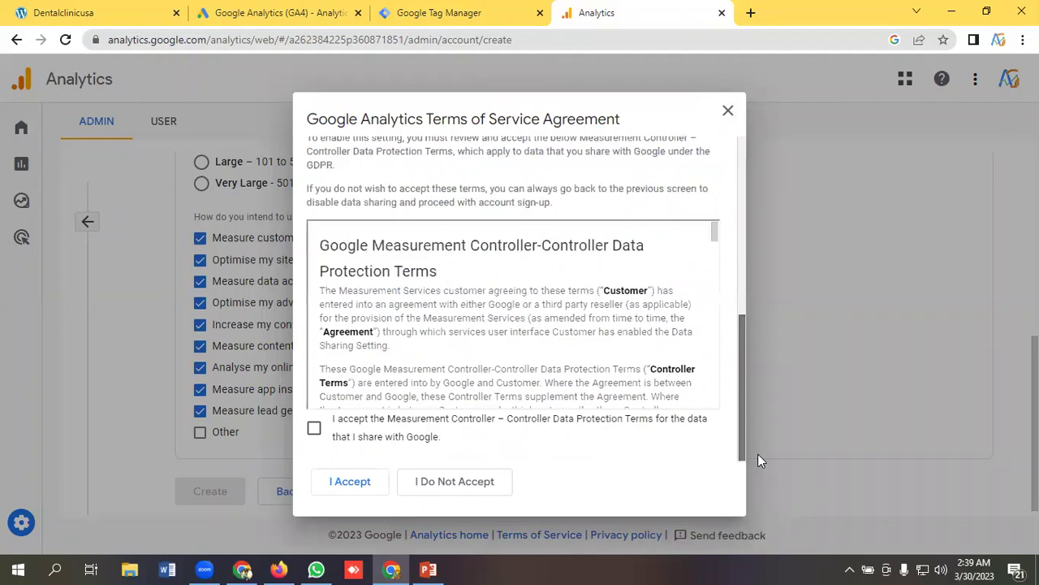
{"action": "left_click", "coordinate": [314, 428]}
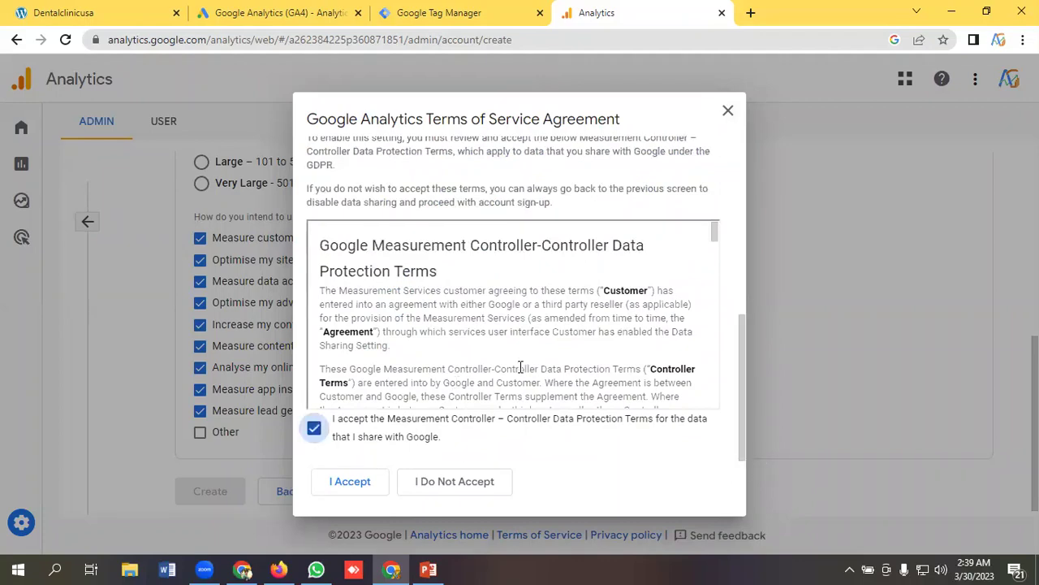
Accept the terms, choose the Web platform for a data stream, and bring up the clinic website.
{"action": "left_click", "coordinate": [347, 486]}
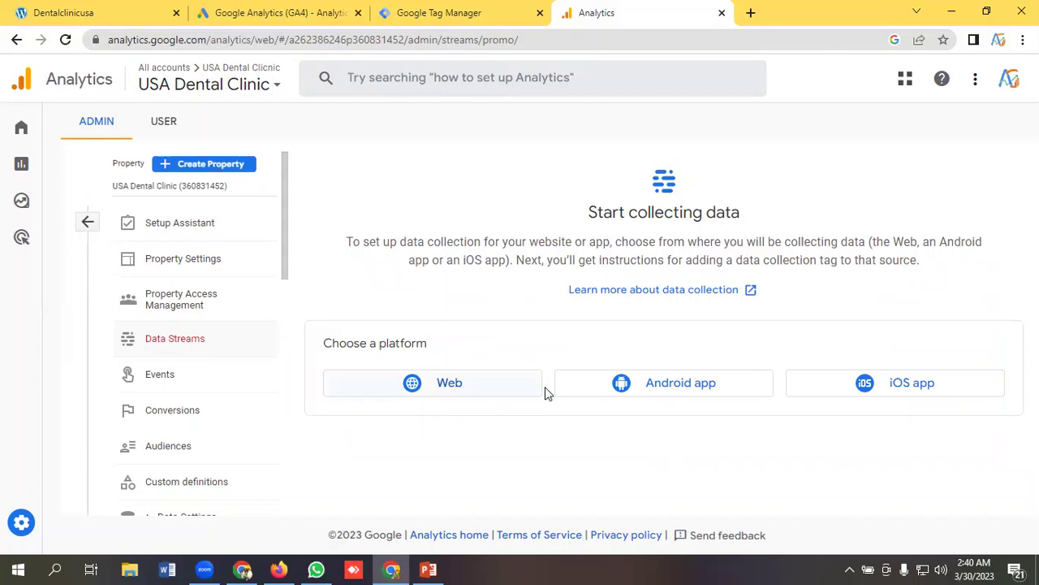
{"action": "left_click", "coordinate": [474, 393]}
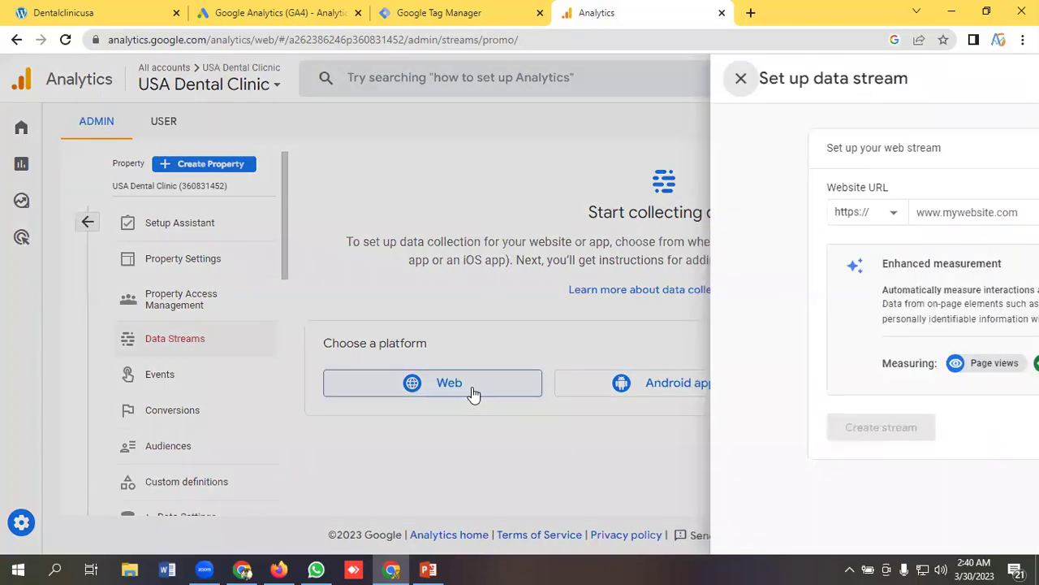
{"action": "left_click", "coordinate": [373, 214]}
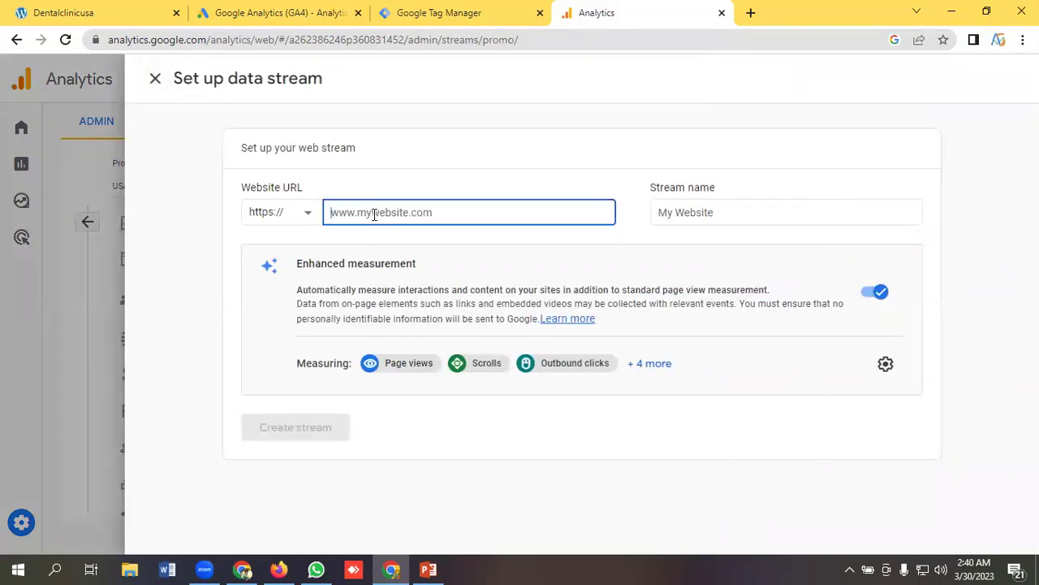
{"action": "left_click", "coordinate": [106, 10]}
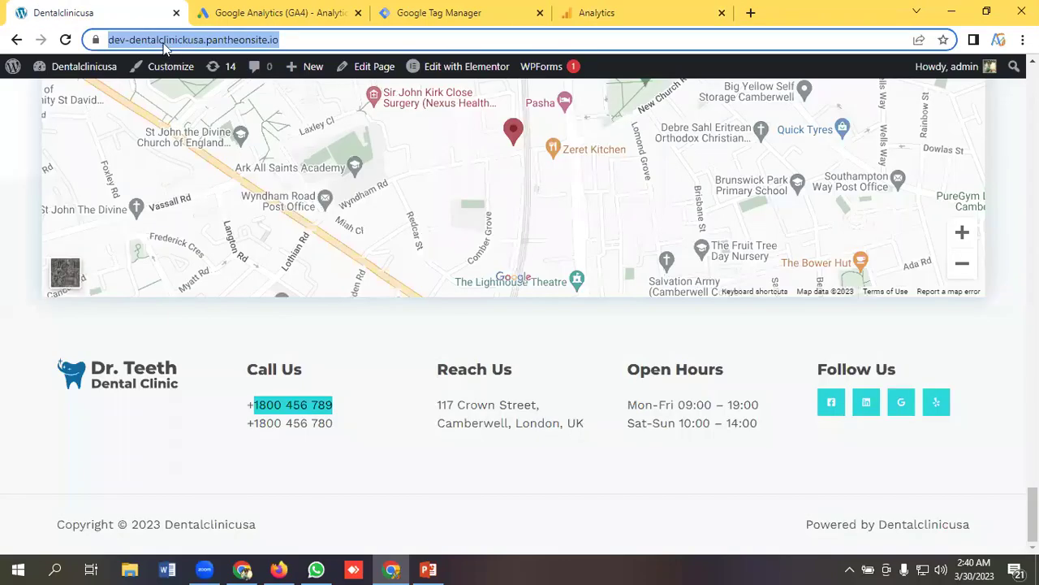
Set the stream's Website URL to dev-dentalclinickusa.pantheonsite.io, copied from the clinic site.
{"action": "right_click", "coordinate": [165, 47]}
{"action": "left_click", "coordinate": [210, 148]}
{"action": "left_click", "coordinate": [601, 12]}
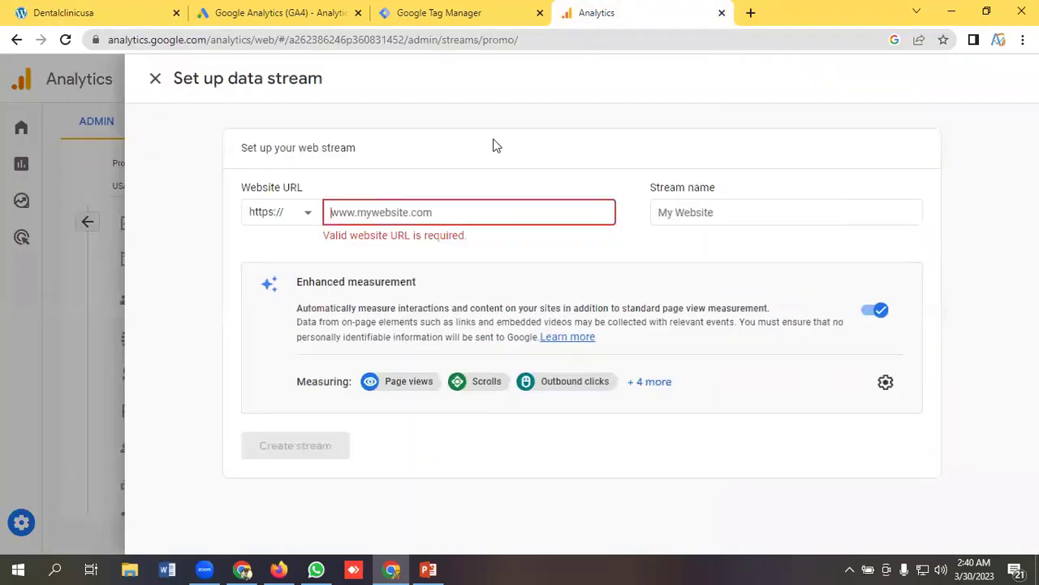
{"action": "type", "text": "https://dev-dentalclinickusa.pantheonsite.io/"}
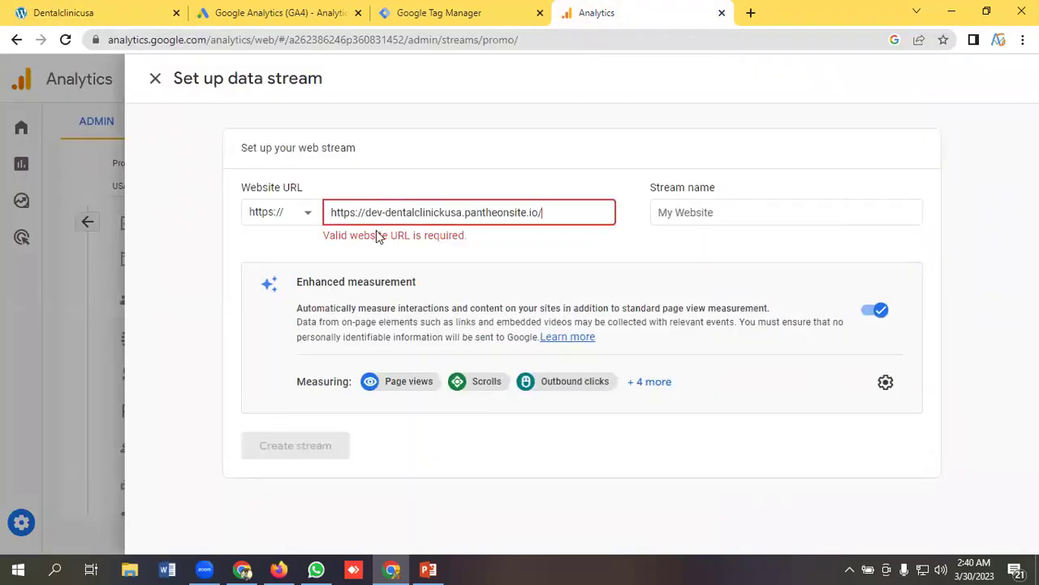
{"action": "left_click", "coordinate": [366, 212]}
{"action": "key", "text": "BackSpace"}
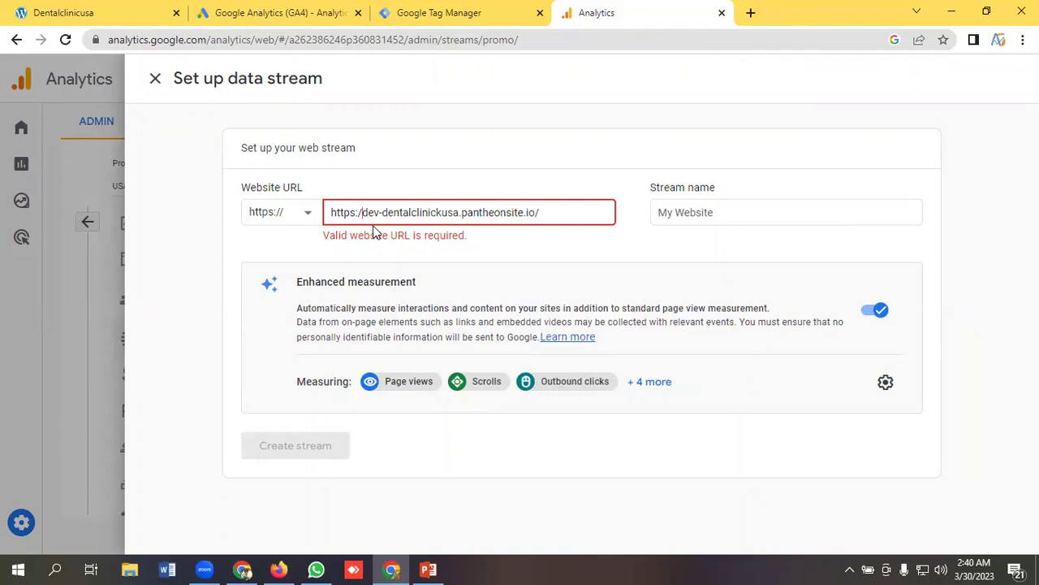
{"action": "key", "text": "BackSpace"}
{"action": "key", "text": "BackSpace"}
{"action": "key", "text": "BackSpace"}
{"action": "left_click", "coordinate": [527, 214]}
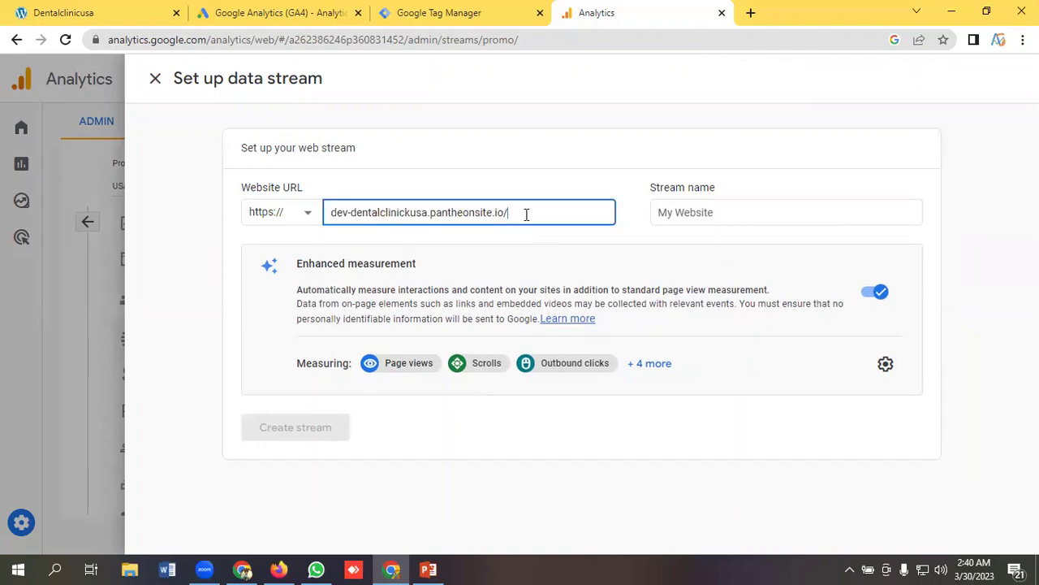
{"action": "key", "text": "BackSpace"}
Name the stream 'Dental Clicnic USA' and create it.
{"action": "left_click", "coordinate": [703, 212]}
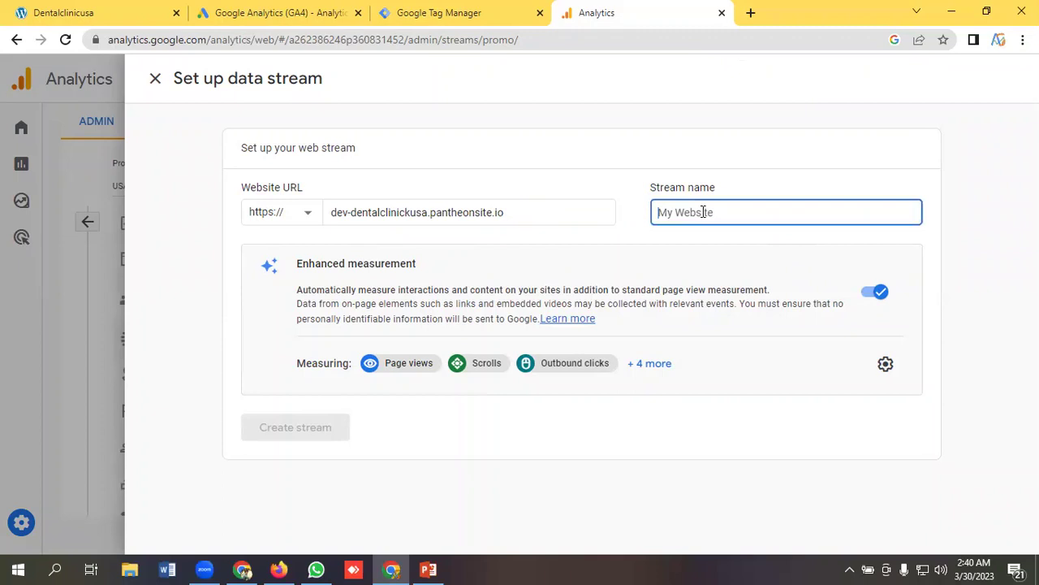
{"action": "type", "text": "D"}
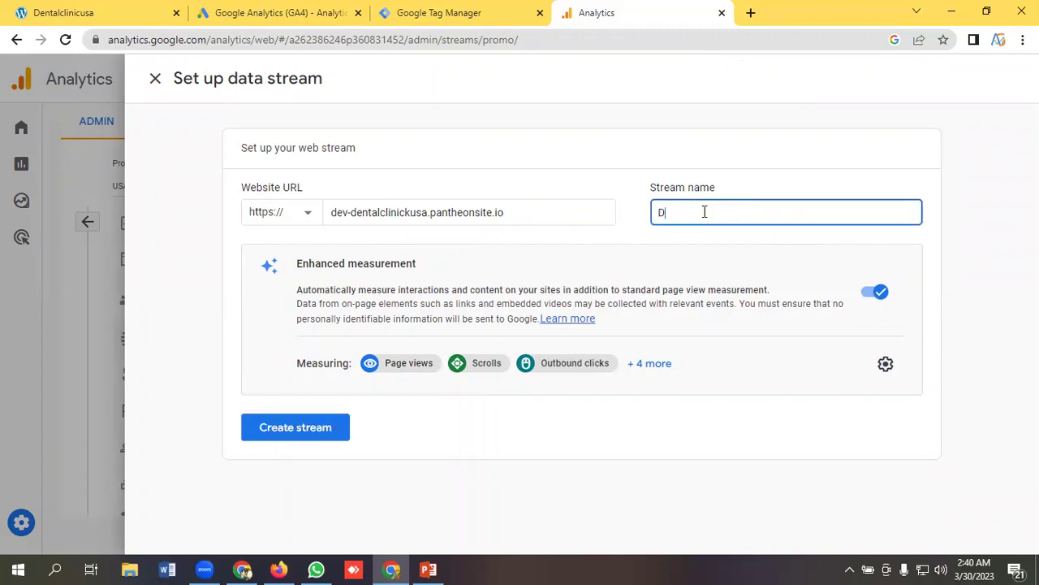
{"action": "type", "text": "ental Cl"}
{"action": "type", "text": "icnic U"}
{"action": "type", "text": "SA"}
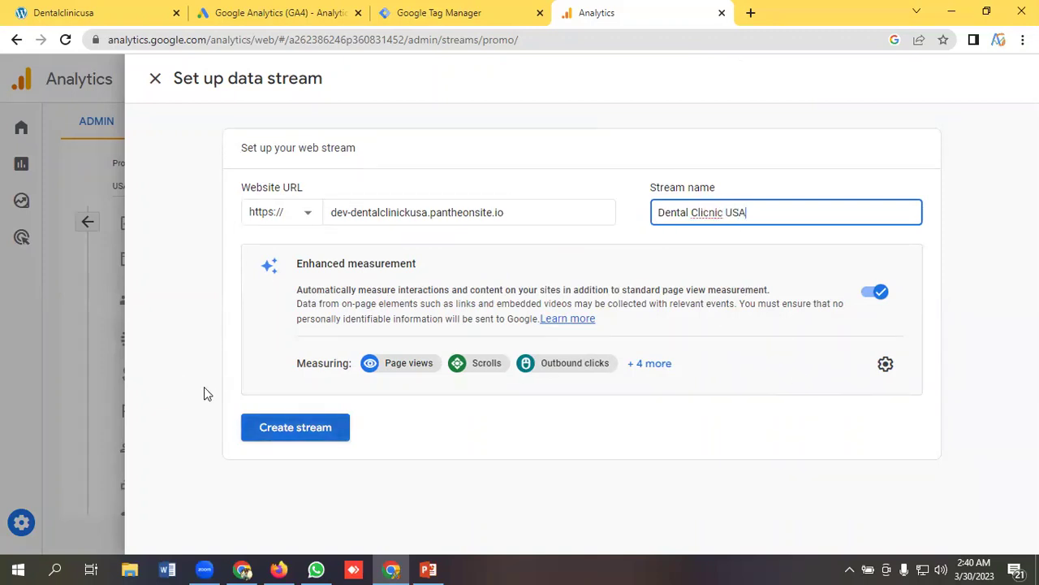
{"action": "key", "text": "Return"}
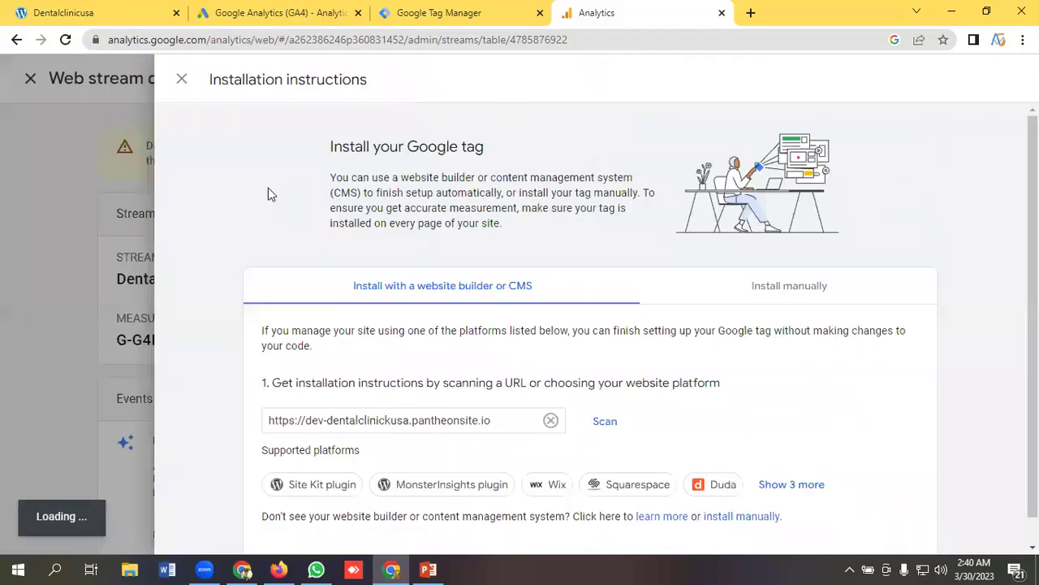
Close the stream panels and start a new link under Admin > Google Ads links.
{"action": "left_click", "coordinate": [180, 81]}
{"action": "left_click", "coordinate": [156, 83]}
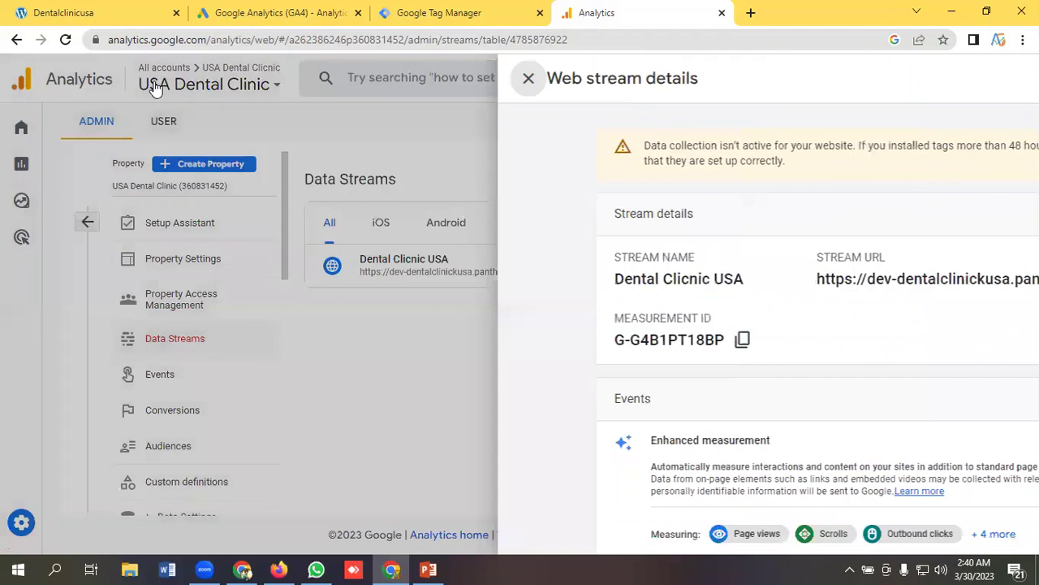
{"action": "scroll", "coordinate": [165, 301], "scroll_direction": "down", "scroll_amount": 1}
{"action": "scroll", "coordinate": [179, 300], "scroll_direction": "down", "scroll_amount": 2}
{"action": "scroll", "coordinate": [193, 297], "scroll_direction": "down", "scroll_amount": 2}
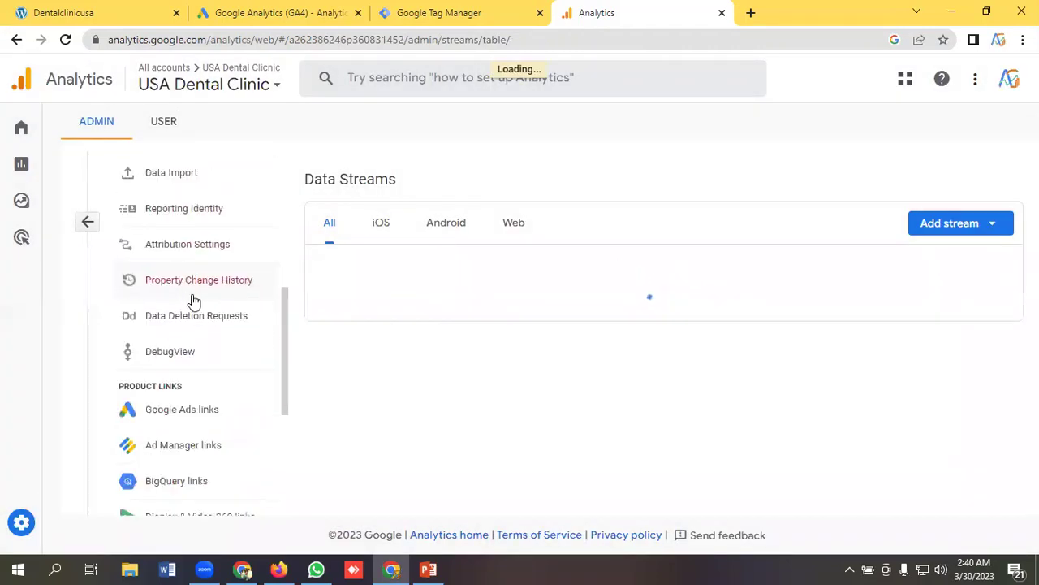
{"action": "scroll", "coordinate": [250, 323], "scroll_direction": "down", "scroll_amount": 1}
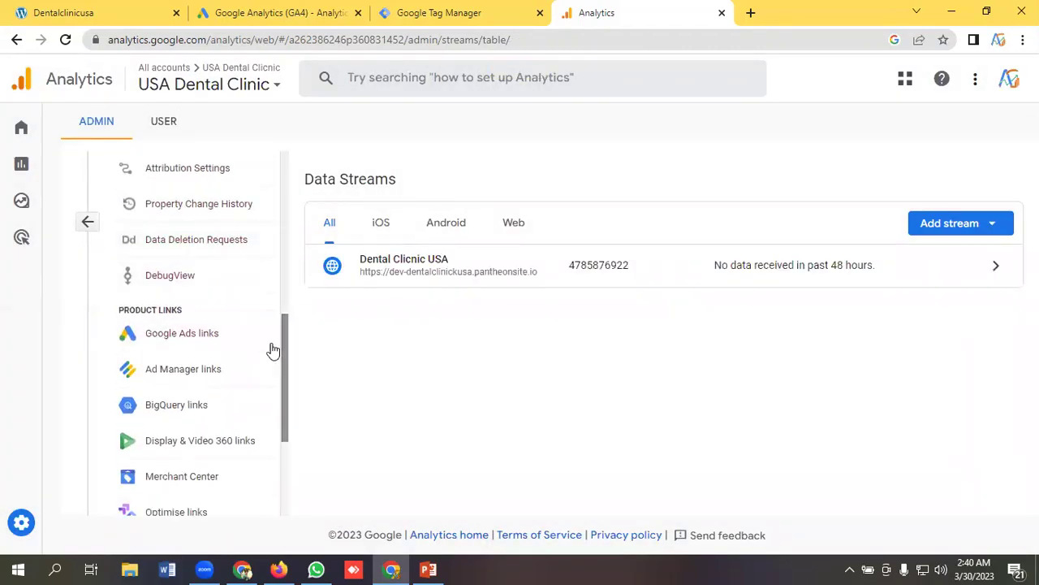
{"action": "scroll", "coordinate": [189, 349], "scroll_direction": "down", "scroll_amount": 1}
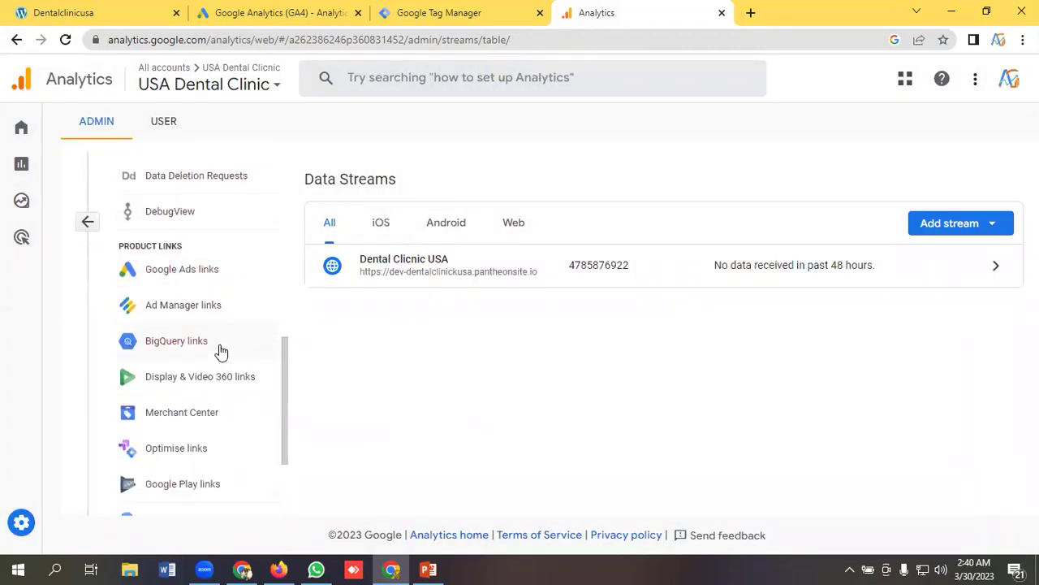
{"action": "left_click", "coordinate": [195, 262]}
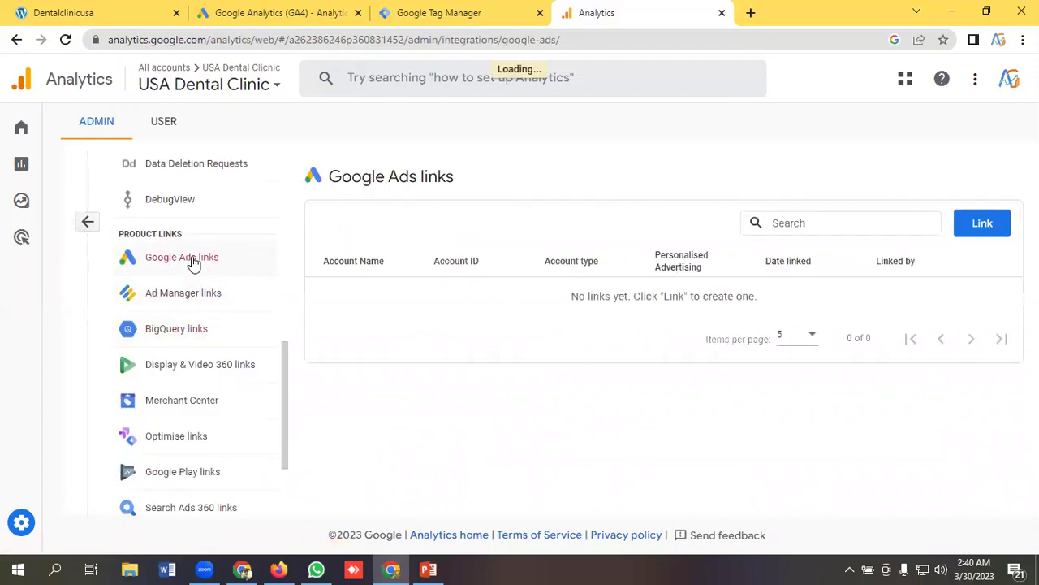
{"action": "left_click", "coordinate": [983, 225]}
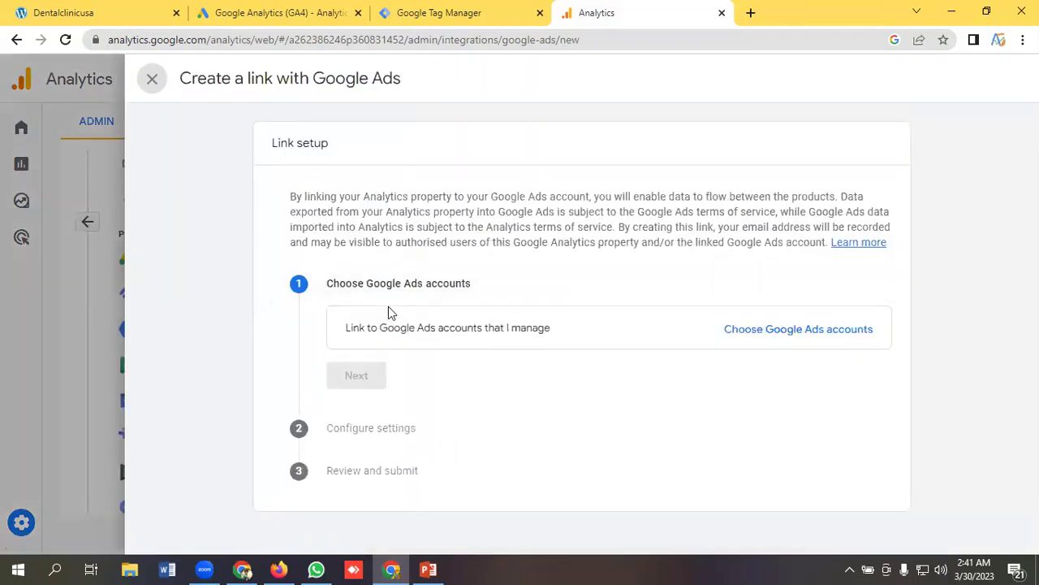
{"action": "left_click", "coordinate": [812, 336]}
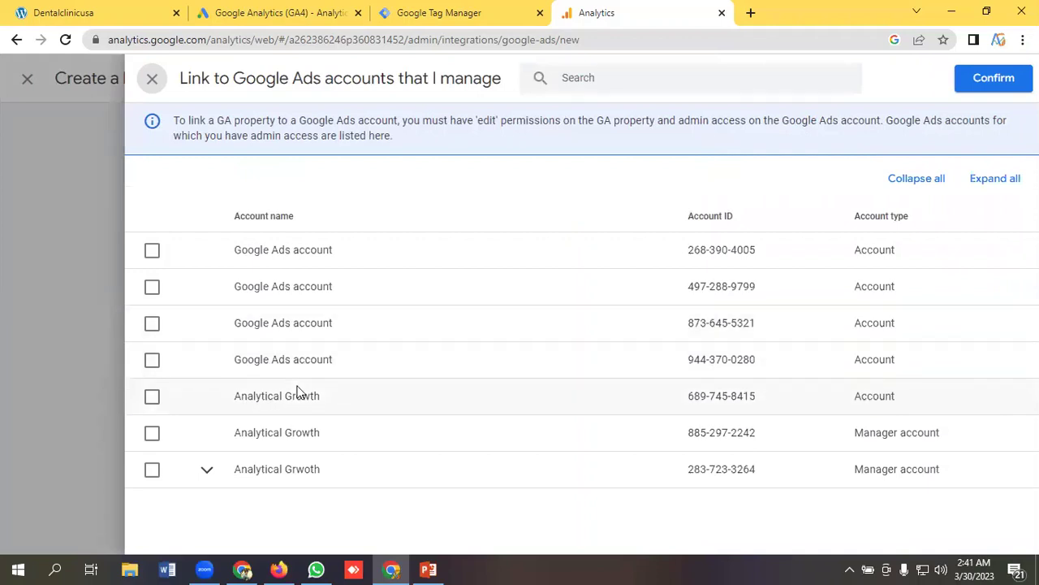
{"action": "left_click", "coordinate": [152, 395]}
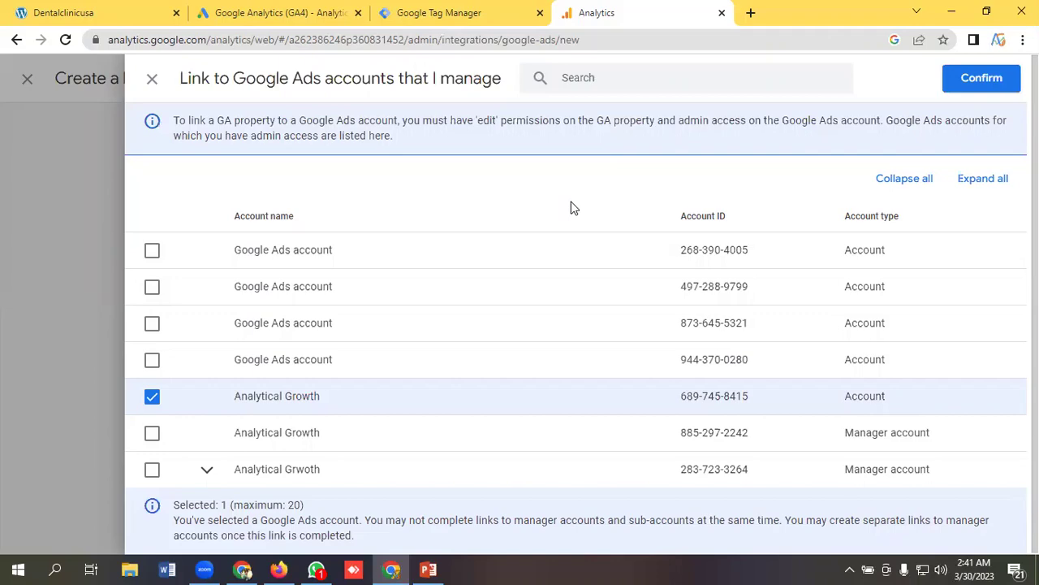
Confirm the Analytical Growth account and submit the Google Ads link with default settings.
{"action": "left_click", "coordinate": [978, 81]}
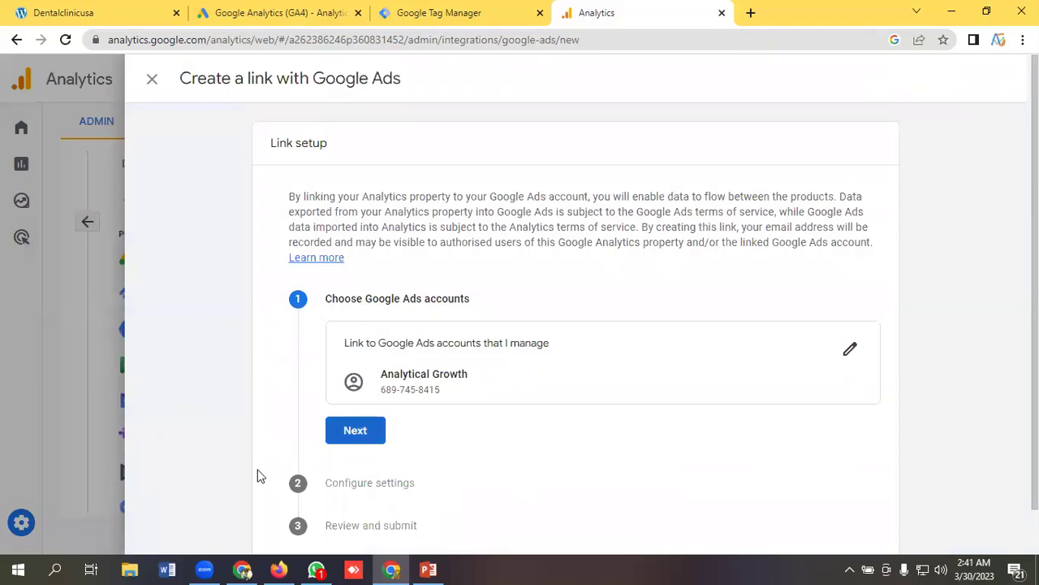
{"action": "left_click", "coordinate": [349, 431]}
{"action": "scroll", "coordinate": [568, 366], "scroll_direction": "down", "scroll_amount": 3}
{"action": "scroll", "coordinate": [487, 406], "scroll_direction": "down", "scroll_amount": 1}
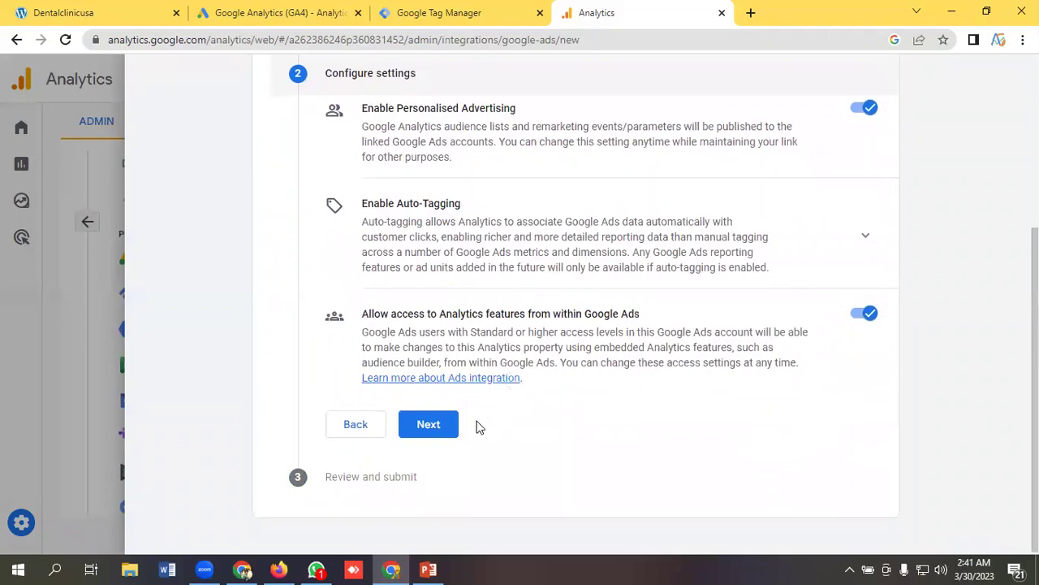
{"action": "left_click", "coordinate": [426, 429]}
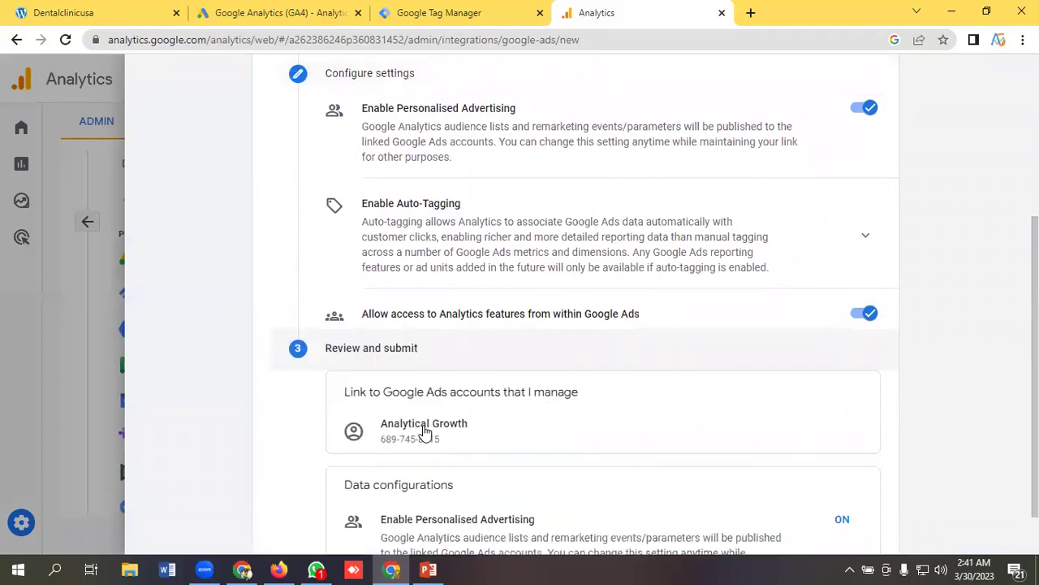
{"action": "scroll", "coordinate": [448, 378], "scroll_direction": "down", "scroll_amount": 3}
{"action": "scroll", "coordinate": [507, 300], "scroll_direction": "down", "scroll_amount": 1}
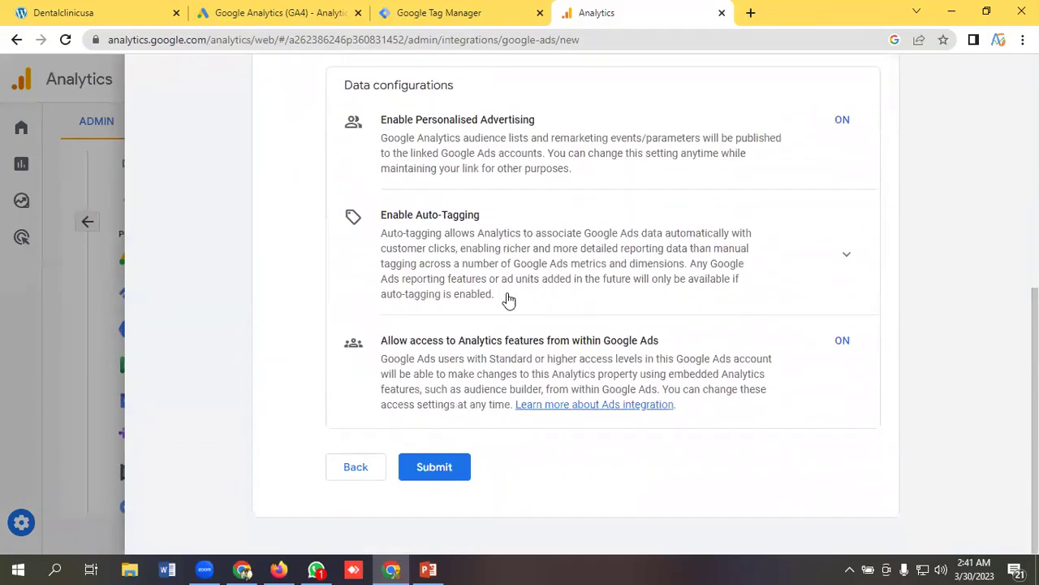
{"action": "left_click", "coordinate": [435, 468]}
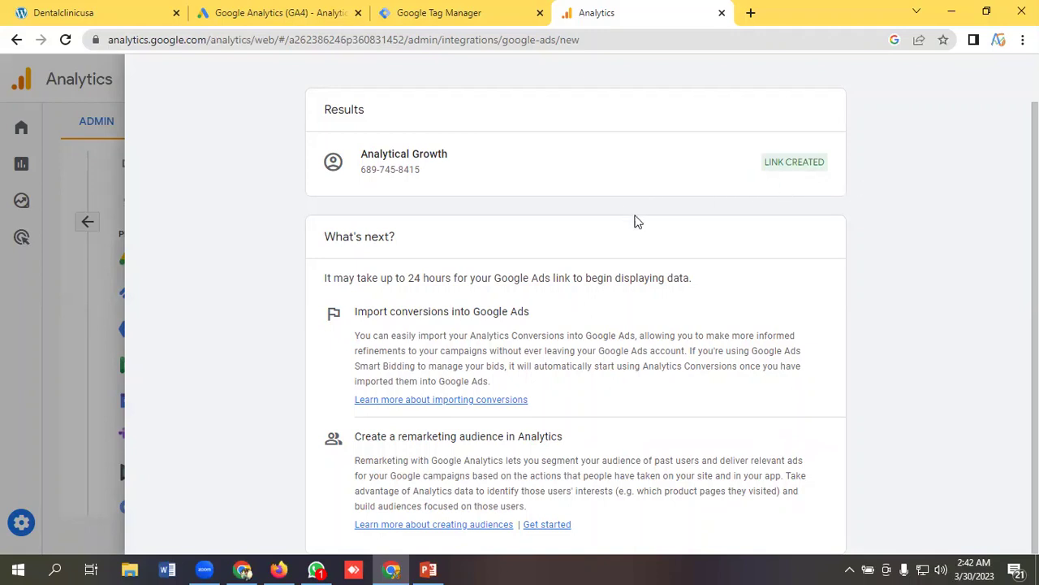
{"action": "scroll", "coordinate": [666, 244], "scroll_direction": "up", "scroll_amount": 1}
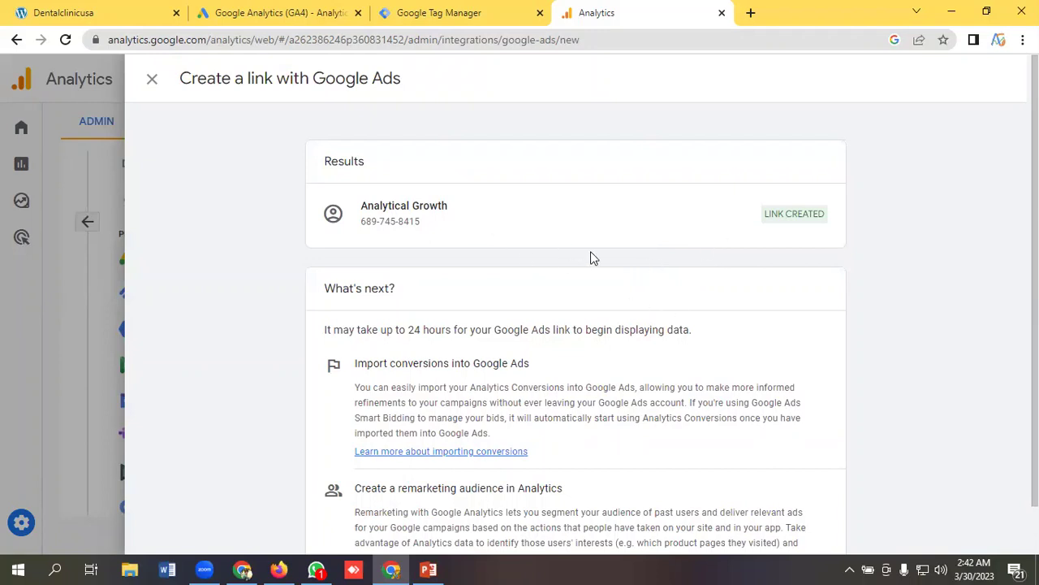
In Google Ads, open Linked accounts and view the GA4 & Firebase link details.
{"action": "left_click", "coordinate": [273, 12]}
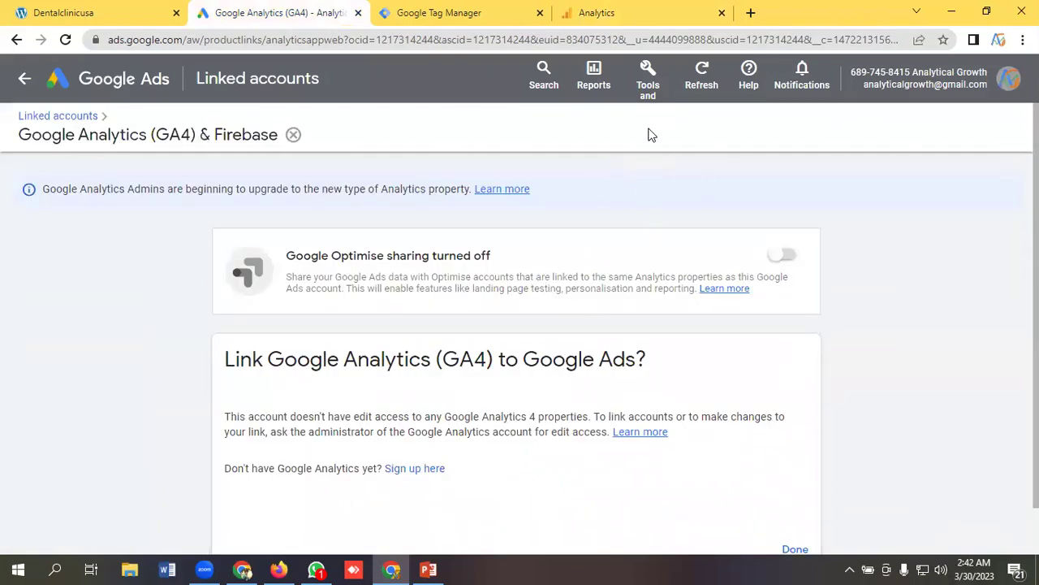
{"action": "left_click", "coordinate": [646, 80]}
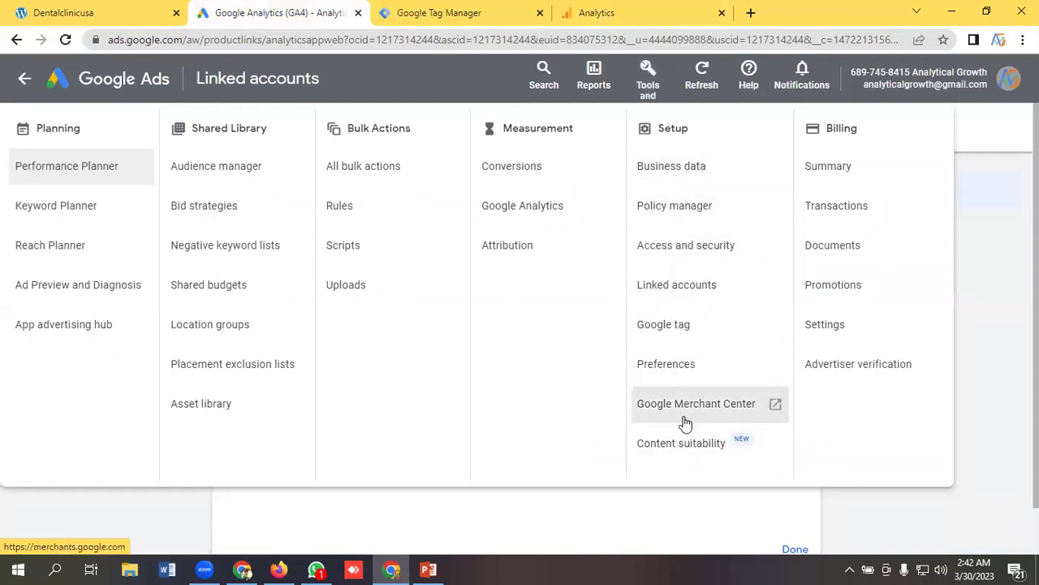
{"action": "left_click", "coordinate": [665, 288]}
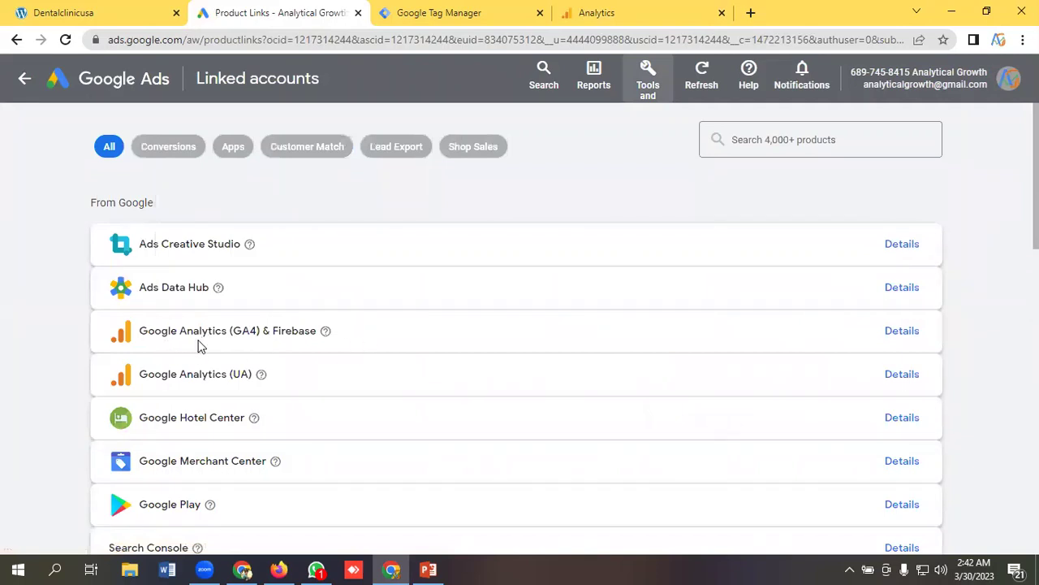
{"action": "left_click", "coordinate": [906, 333]}
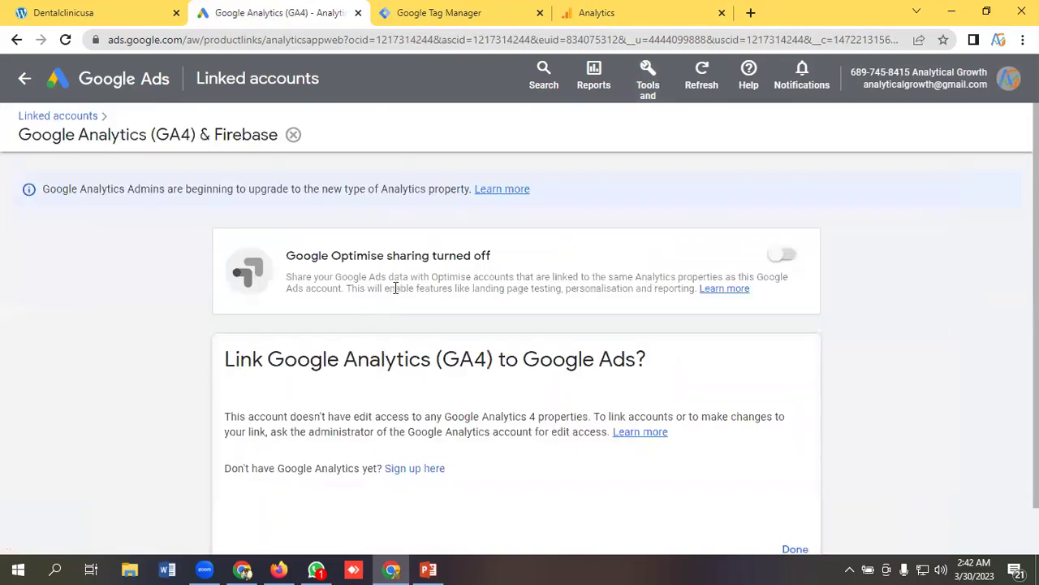
{"action": "scroll", "coordinate": [396, 289], "scroll_direction": "down", "scroll_amount": 1}
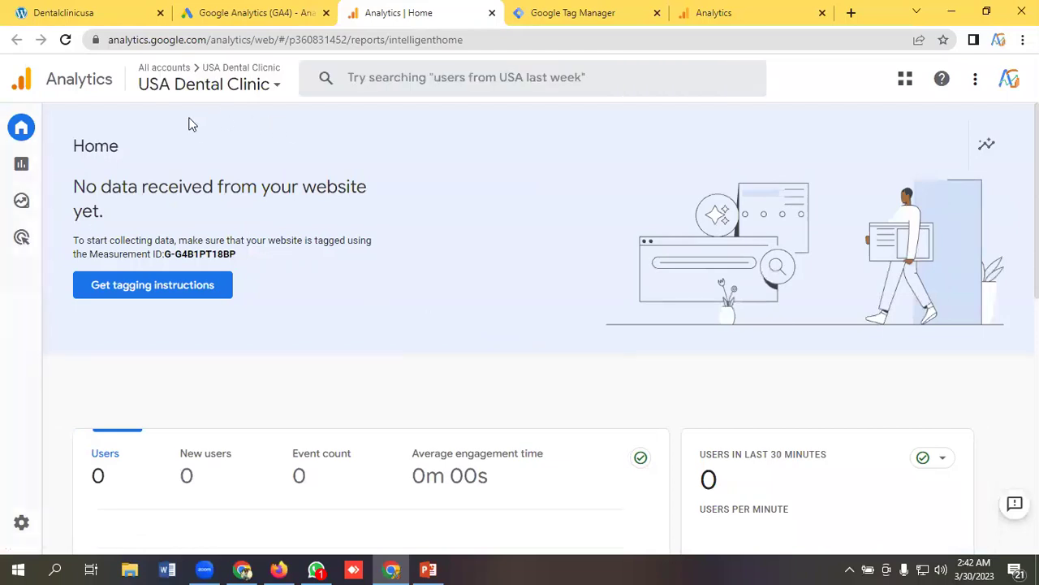
{"action": "scroll", "coordinate": [300, 265], "scroll_direction": "down", "scroll_amount": 2}
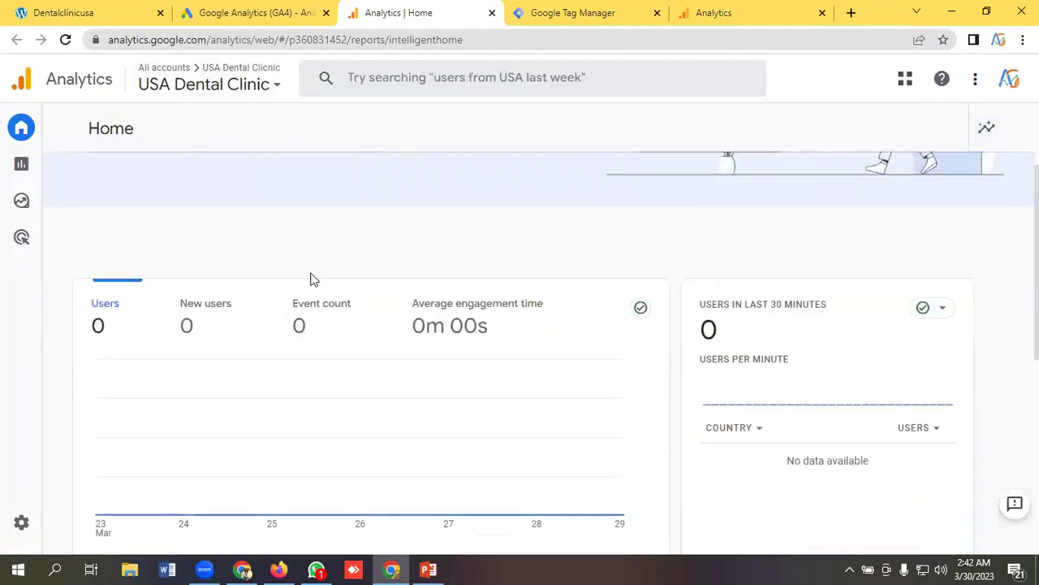
{"action": "scroll", "coordinate": [315, 280], "scroll_direction": "up", "scroll_amount": 2}
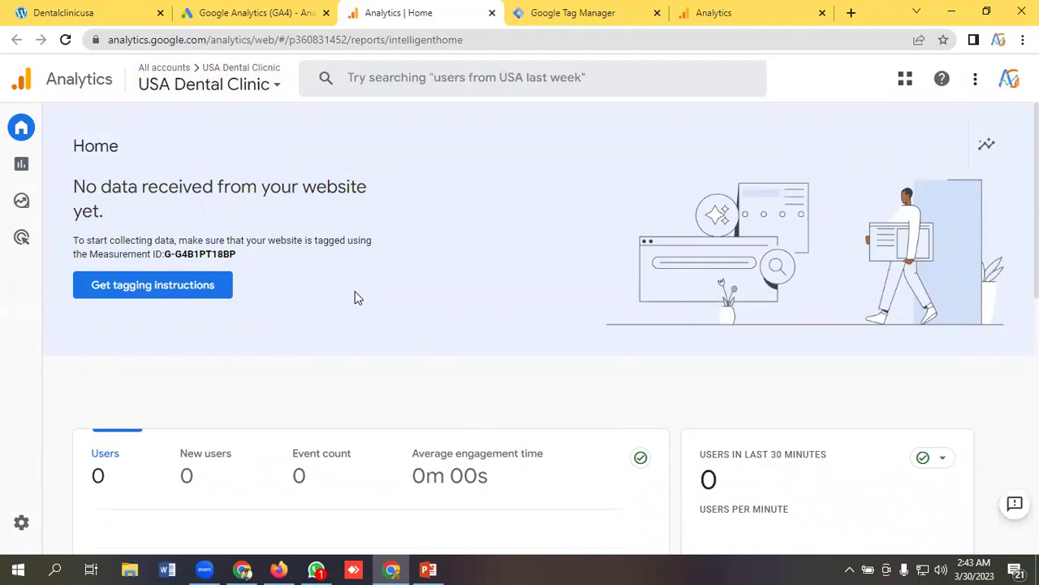
{"action": "left_click", "coordinate": [243, 12]}
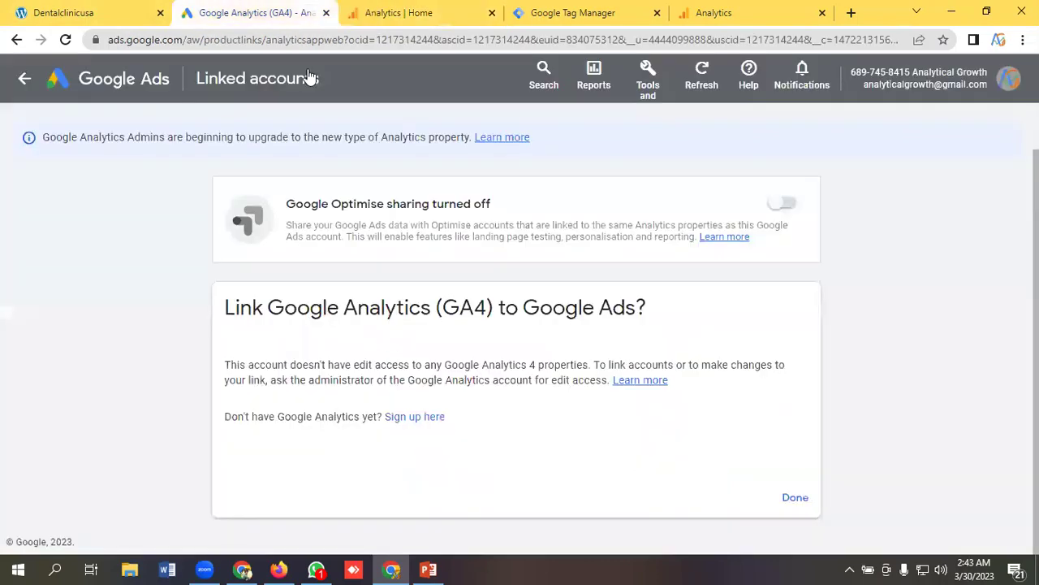
{"action": "left_click", "coordinate": [402, 10]}
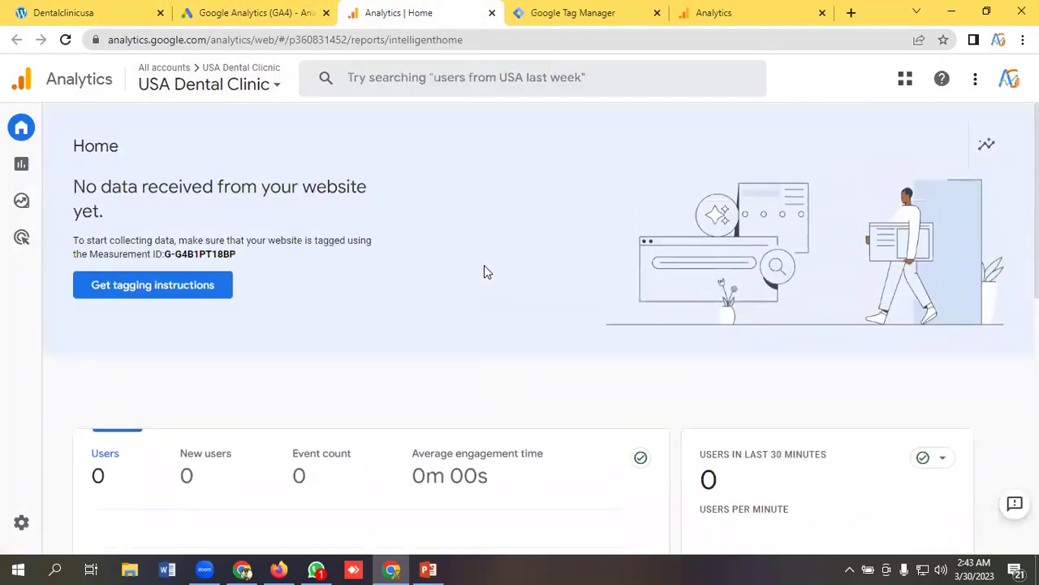
{"action": "scroll", "coordinate": [484, 270], "scroll_direction": "down", "scroll_amount": 2}
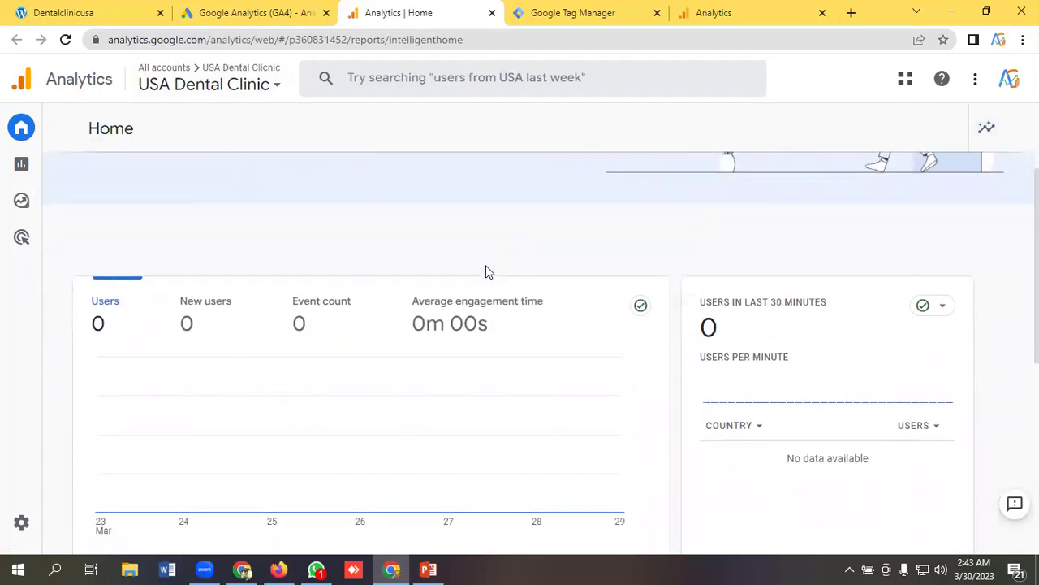